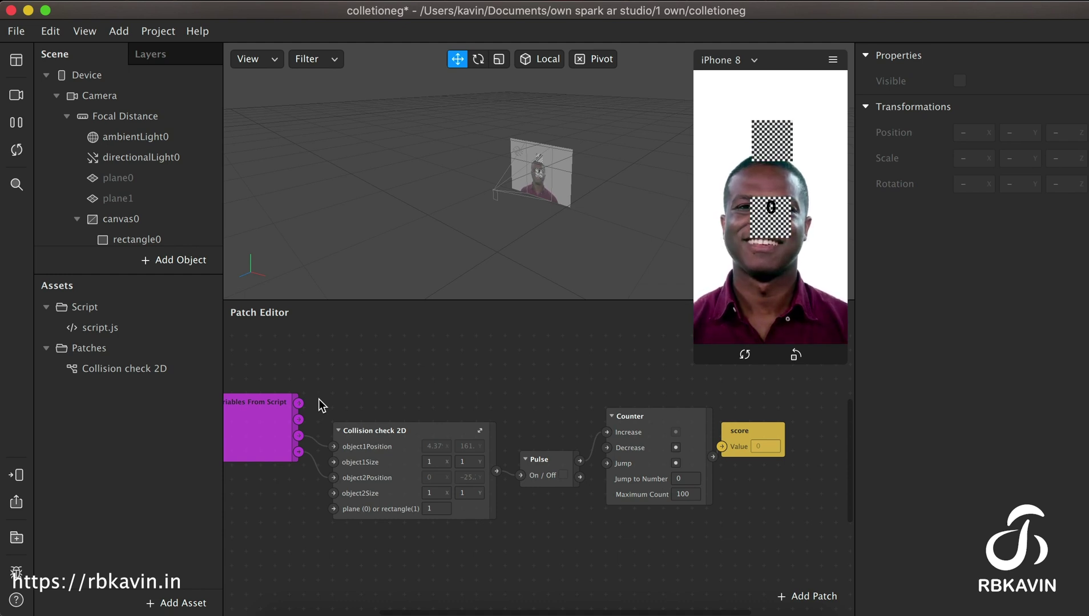
- Move the Collision check 2D patch higher in the graph and set its plane (0) or rectangle (1) input to 0
{"action": "left_click_drag", "start_coordinate": [395, 431], "coordinate": [394, 382]}
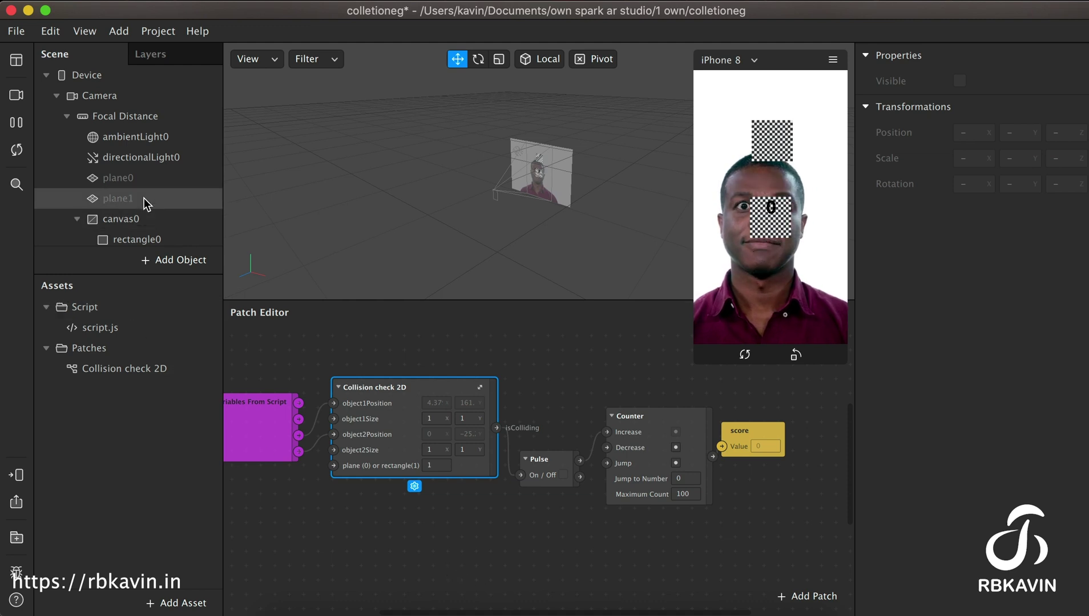
{"action": "scroll", "coordinate": [144, 198], "scroll_direction": "down", "scroll_amount": 2}
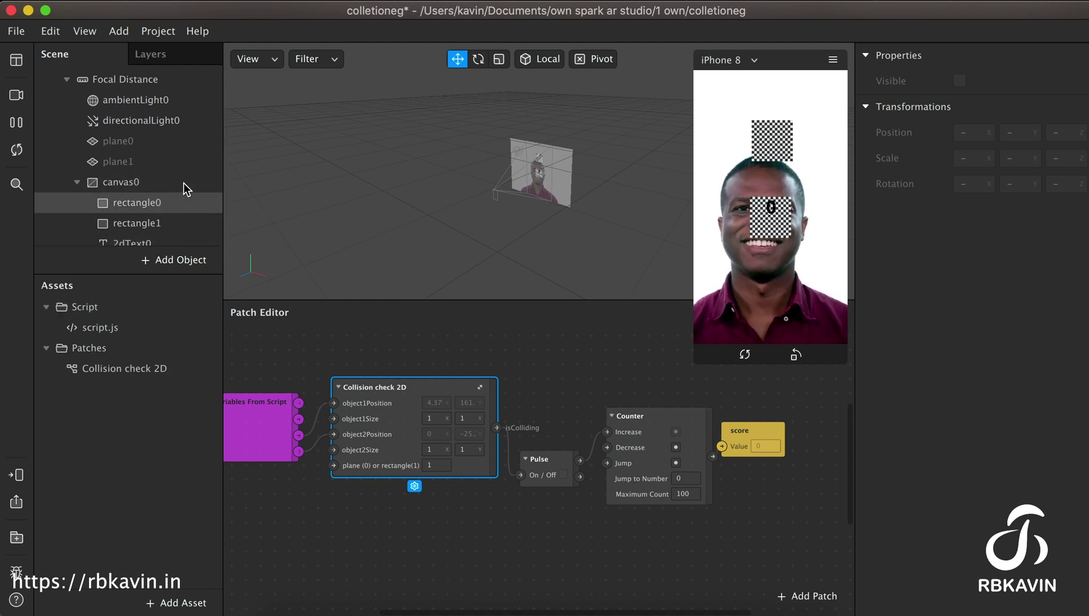
{"action": "left_click", "coordinate": [432, 464]}
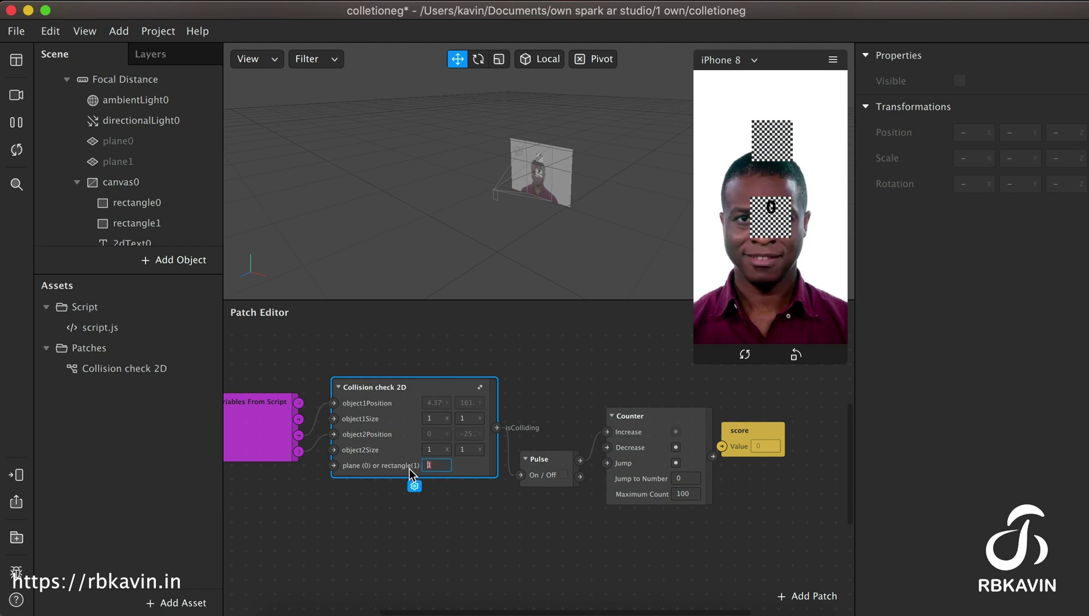
{"action": "type", "text": "0"}
{"action": "left_click", "coordinate": [416, 508]}
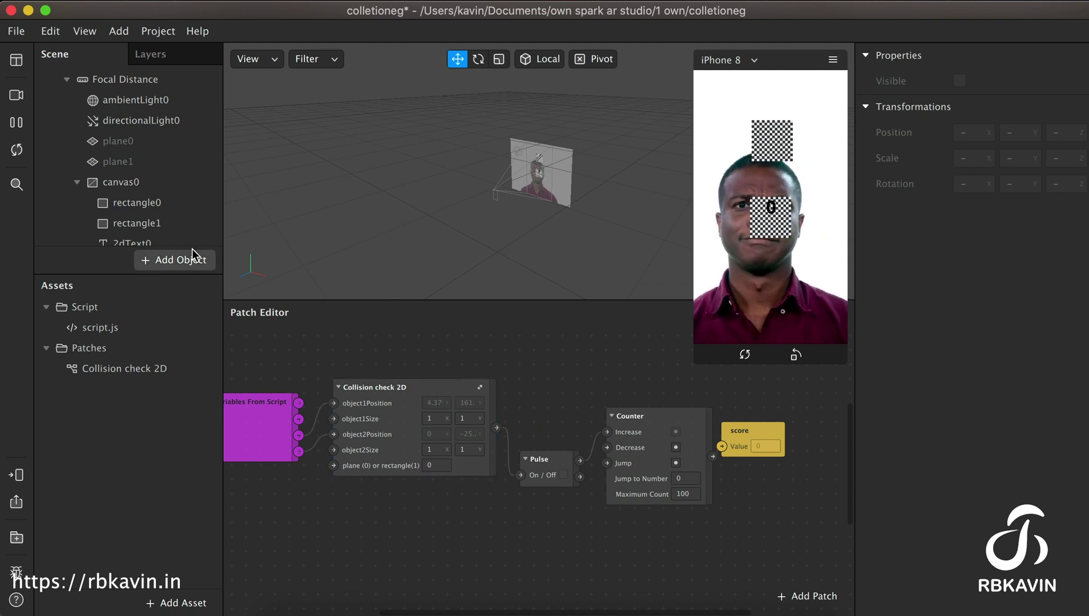
- Review the properties of rectangle0 and rectangle1 and the plane-or-rectangle input of the Collision check 2D patch
{"action": "left_click", "coordinate": [165, 208]}
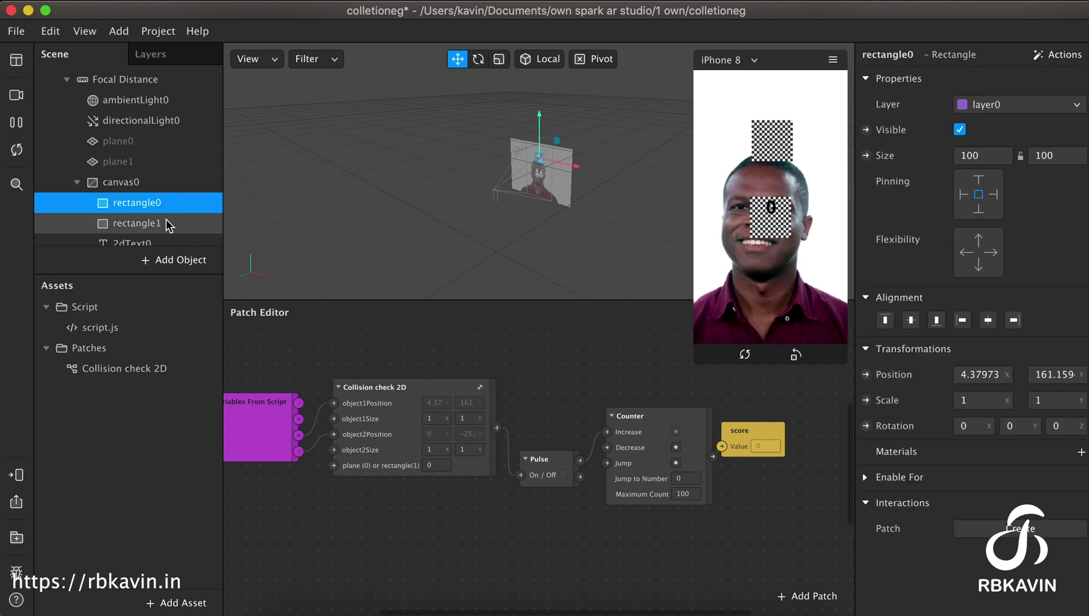
{"action": "left_click", "coordinate": [167, 224]}
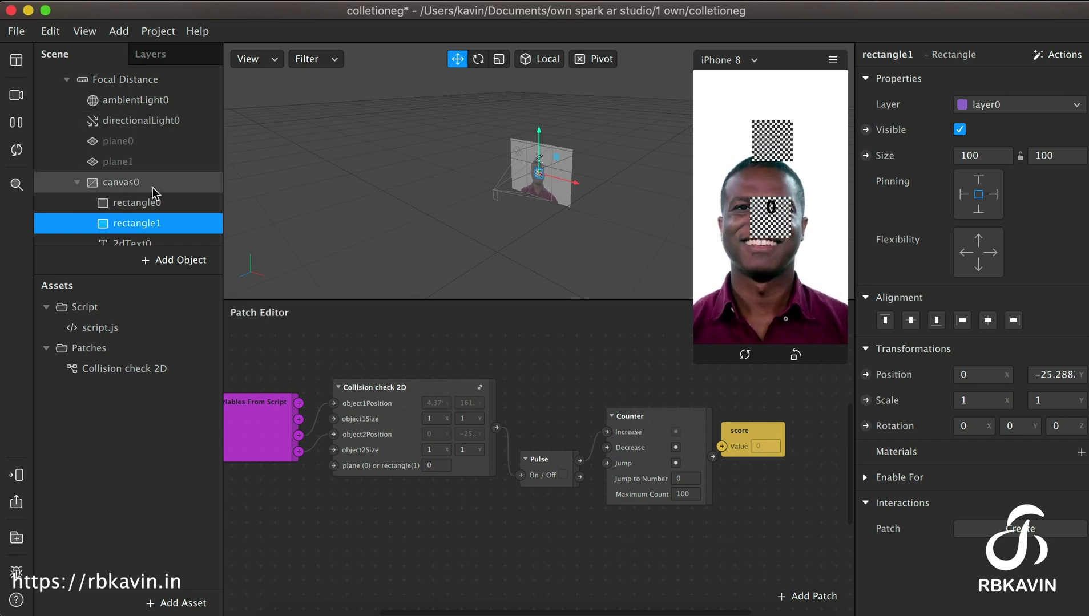
{"action": "left_click", "coordinate": [423, 468]}
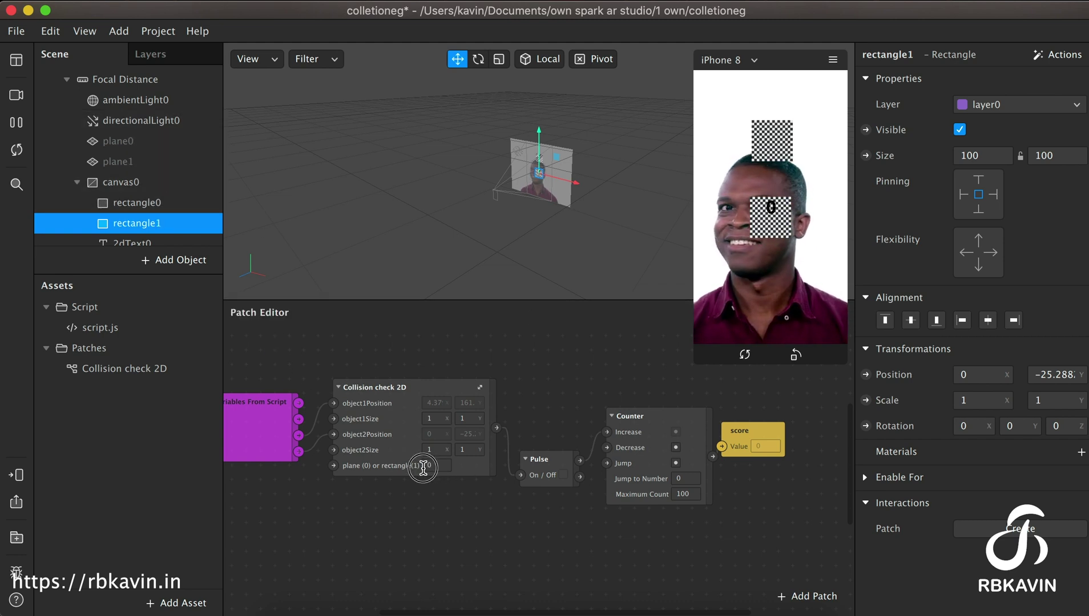
{"action": "left_click", "coordinate": [406, 501]}
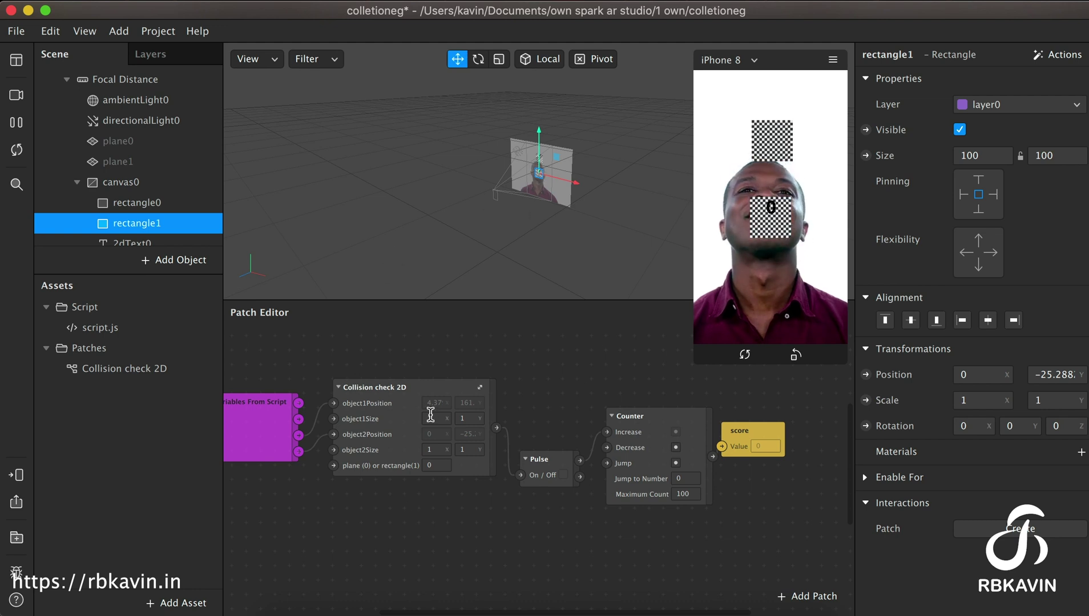
- Open the Collision check 2D patch group, examine its internal logic, and return to the main patch graph
{"action": "double_click", "coordinate": [480, 389]}
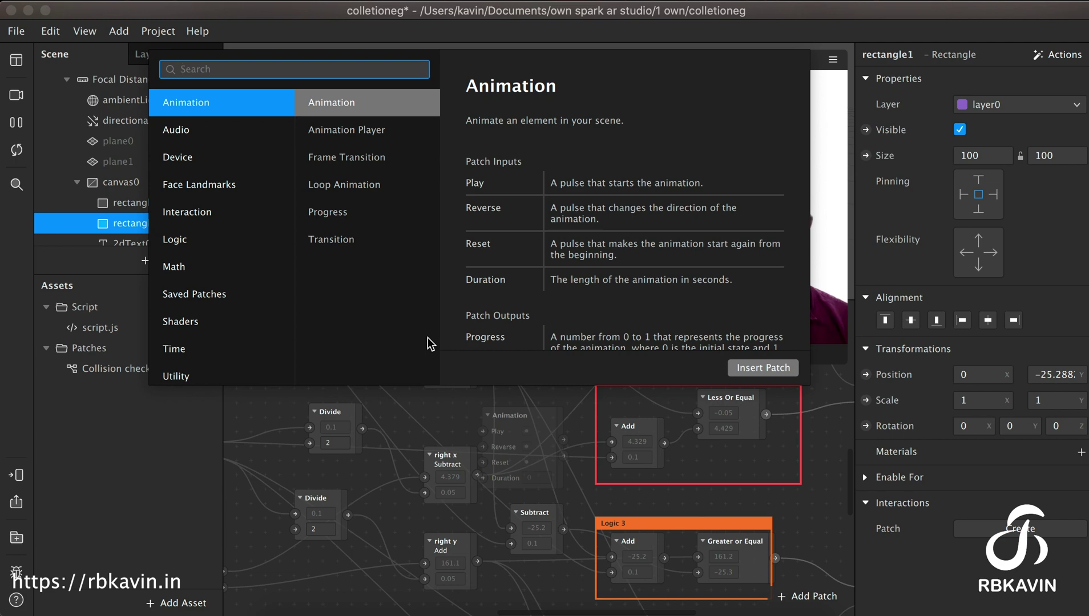
{"action": "left_click", "coordinate": [411, 434]}
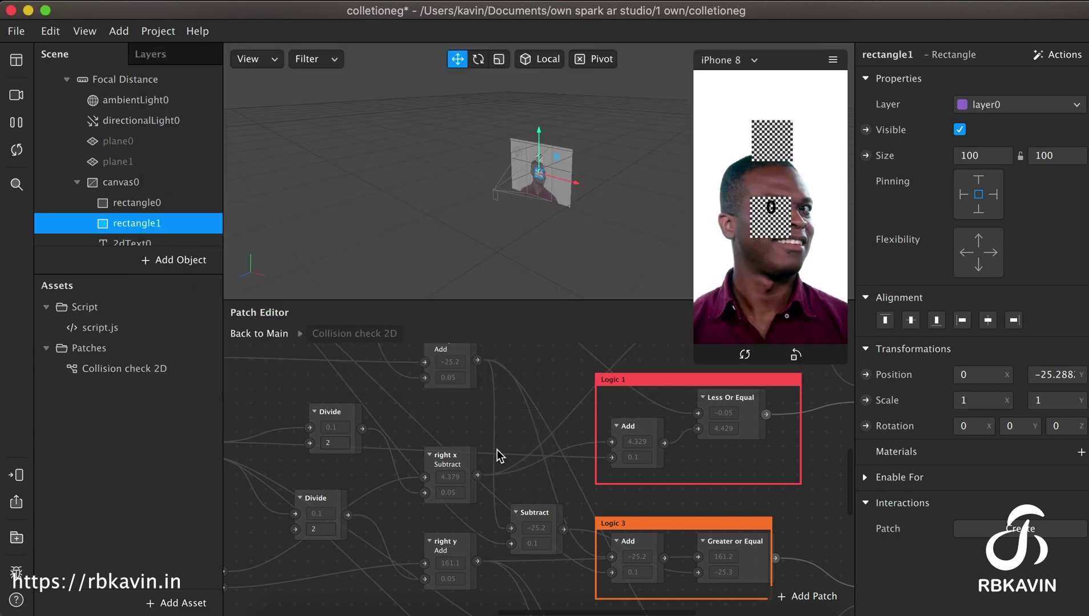
{"action": "scroll", "coordinate": [500, 456], "scroll_direction": "down", "scroll_amount": 3}
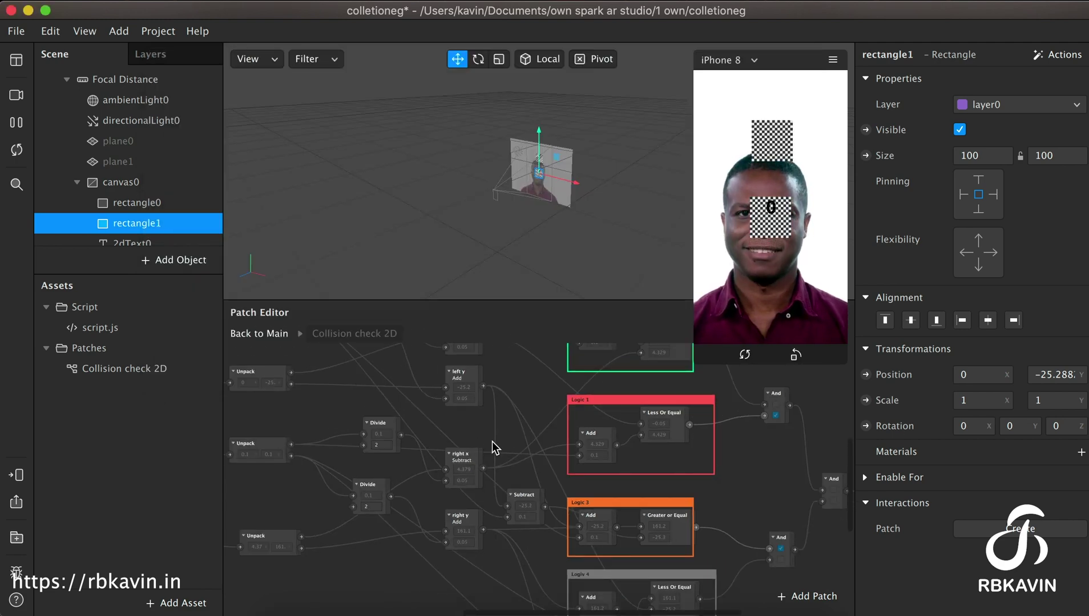
{"action": "scroll", "coordinate": [416, 433], "scroll_direction": "up", "scroll_amount": 5}
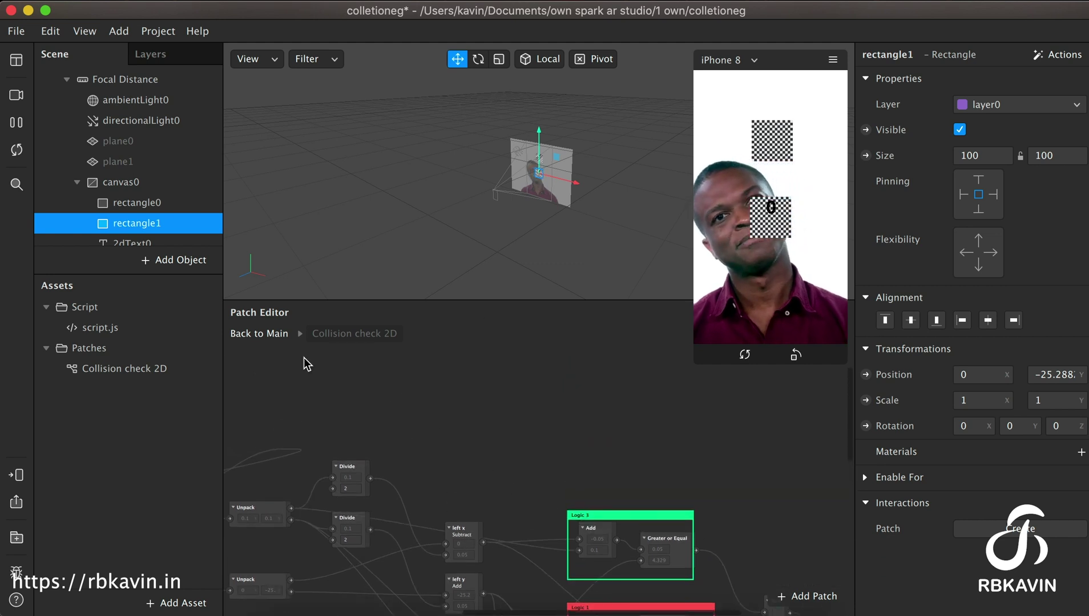
{"action": "left_click", "coordinate": [280, 340]}
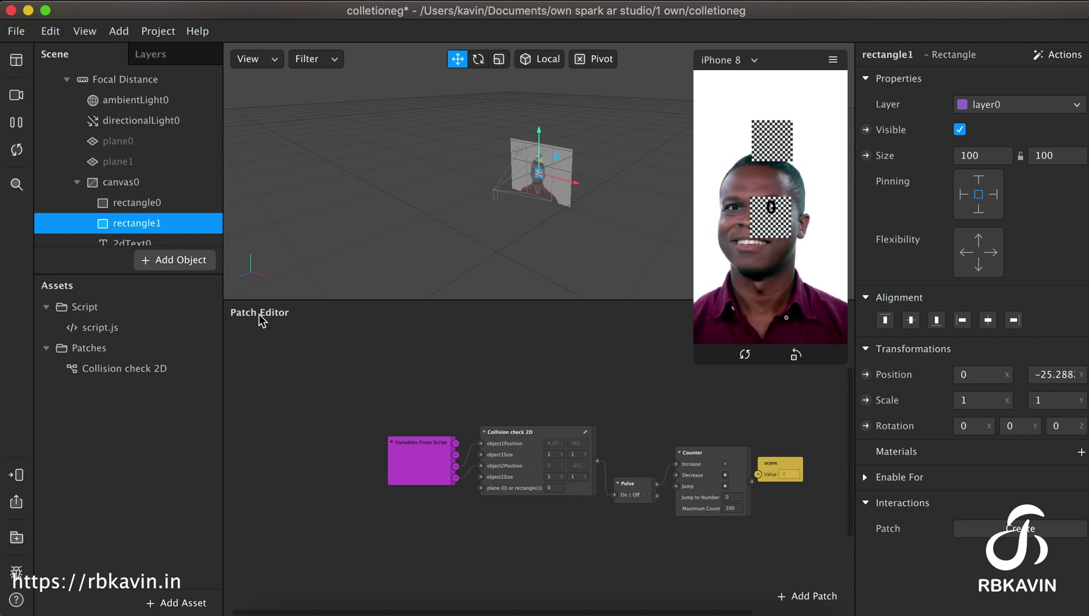
- Rearrange the Variables From Script, Counter, score and Pulse patches around Collision check 2D into a tidier row
{"action": "left_click_drag", "start_coordinate": [423, 474], "coordinate": [380, 442]}
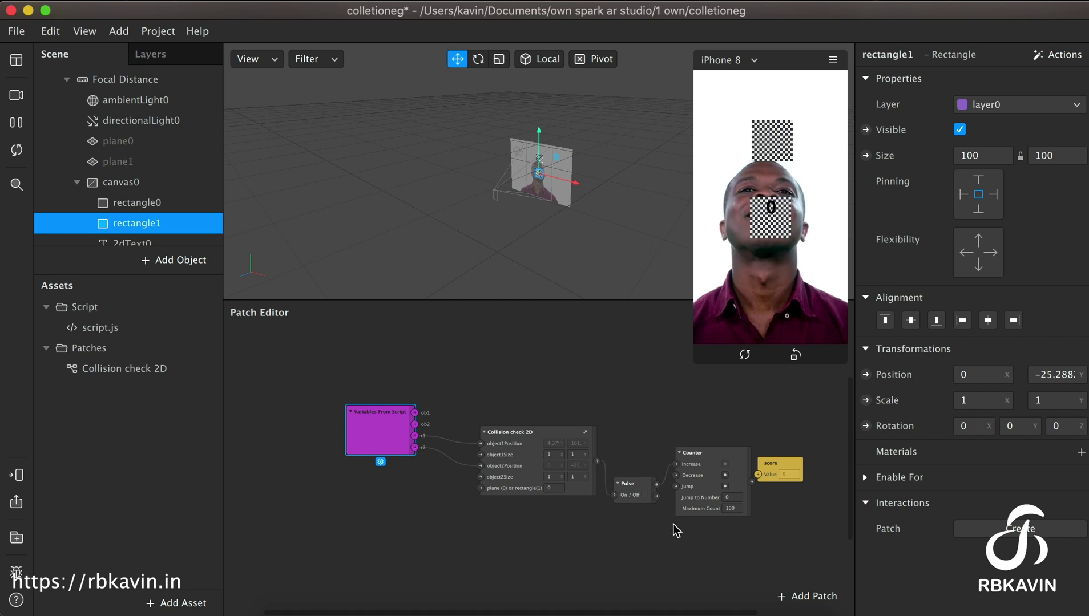
{"action": "left_click_drag", "start_coordinate": [713, 458], "coordinate": [713, 437]}
{"action": "left_click_drag", "start_coordinate": [789, 463], "coordinate": [809, 432]}
{"action": "left_click_drag", "start_coordinate": [628, 488], "coordinate": [633, 463]}
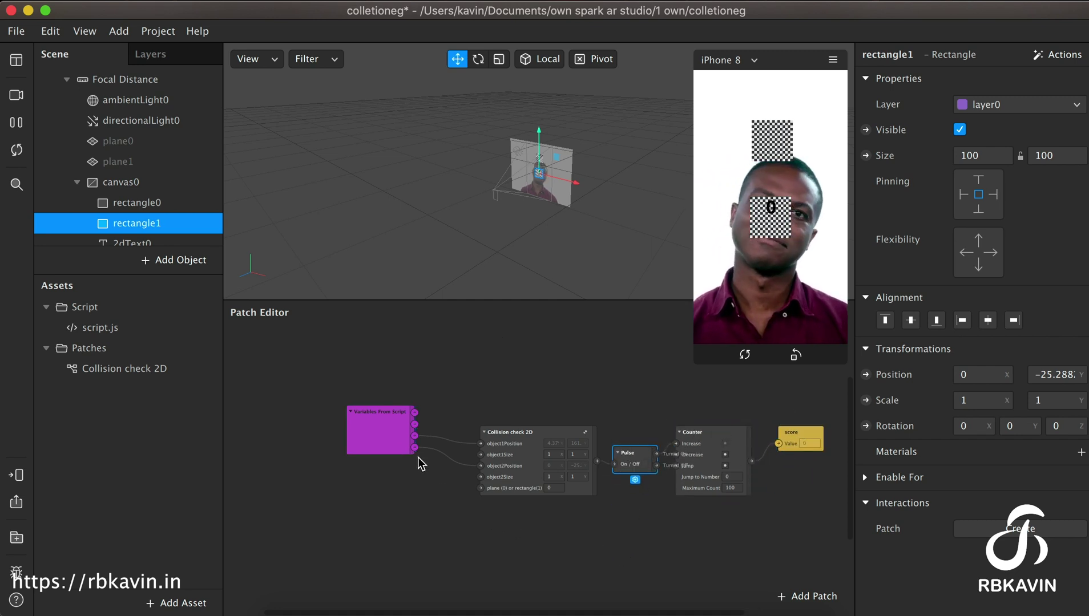
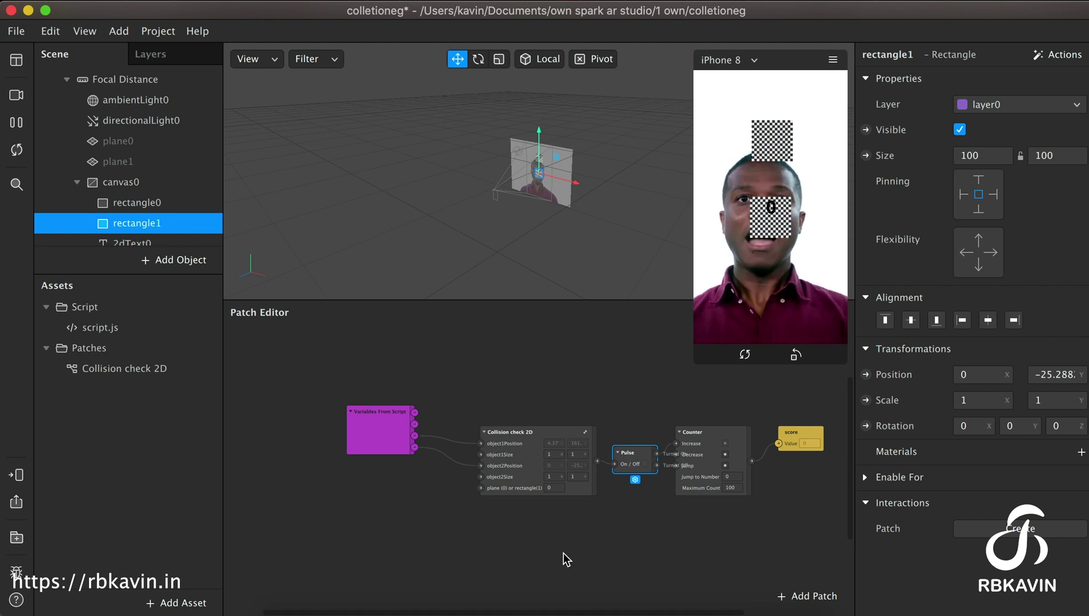
- Set the Collision check 2D patch's plane (0) or rectangle (1) input to 1
{"action": "left_click", "coordinate": [554, 488]}
{"action": "type", "text": "1"}
{"action": "left_click", "coordinate": [579, 562]}
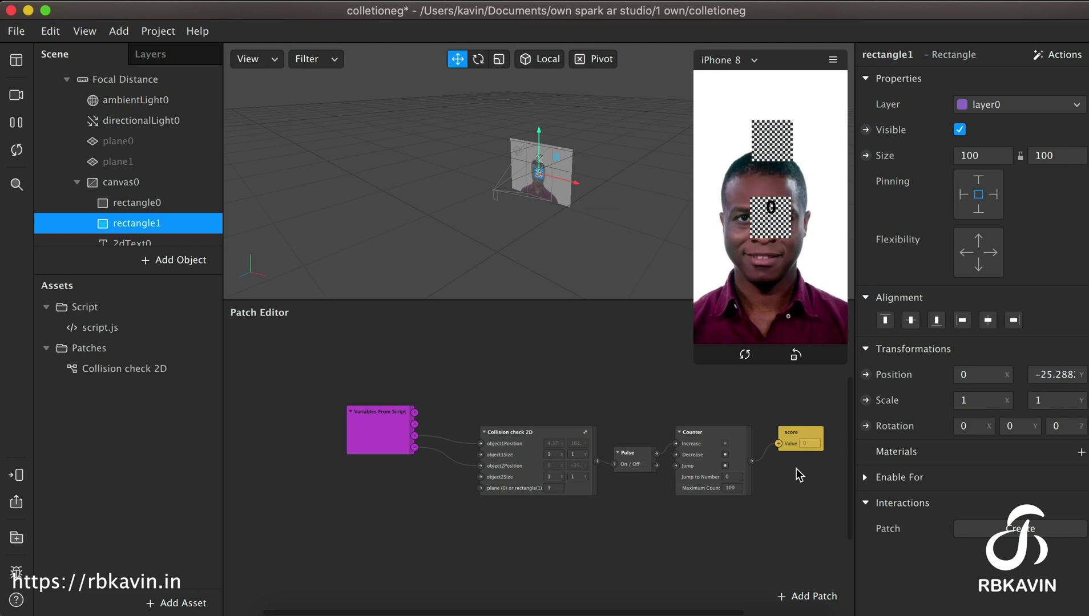
- Move rectangle0 down in the scene to about Y 70.6 so that it collides with rectangle1
{"action": "left_click", "coordinate": [137, 203]}
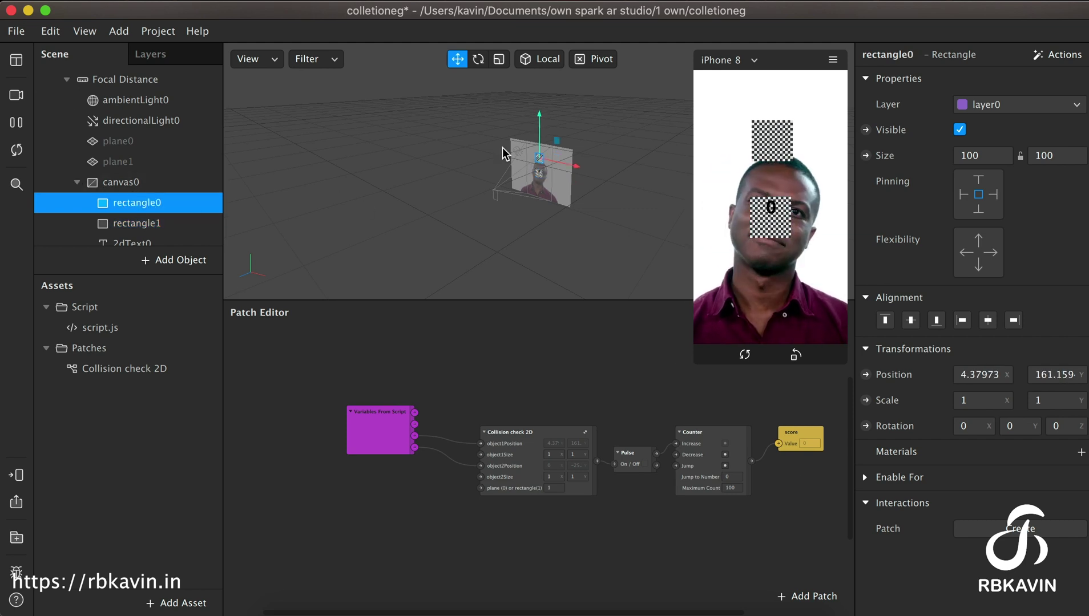
{"action": "scroll", "coordinate": [574, 196], "scroll_direction": "up", "scroll_amount": 5}
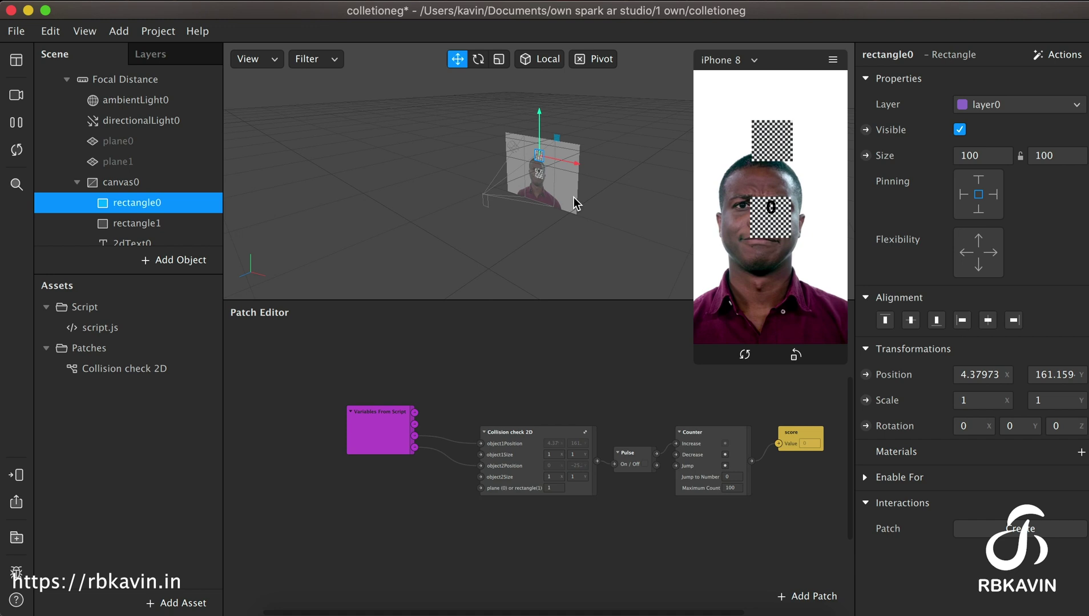
{"action": "scroll", "coordinate": [573, 197], "scroll_direction": "up", "scroll_amount": 5}
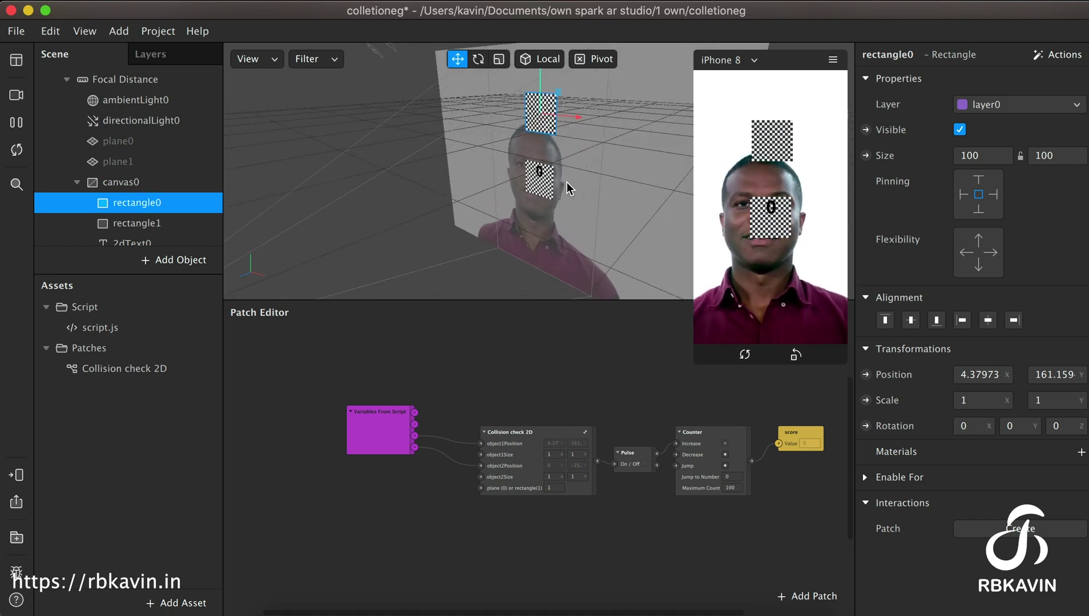
{"action": "left_click_drag", "start_coordinate": [536, 83], "coordinate": [528, 119]}
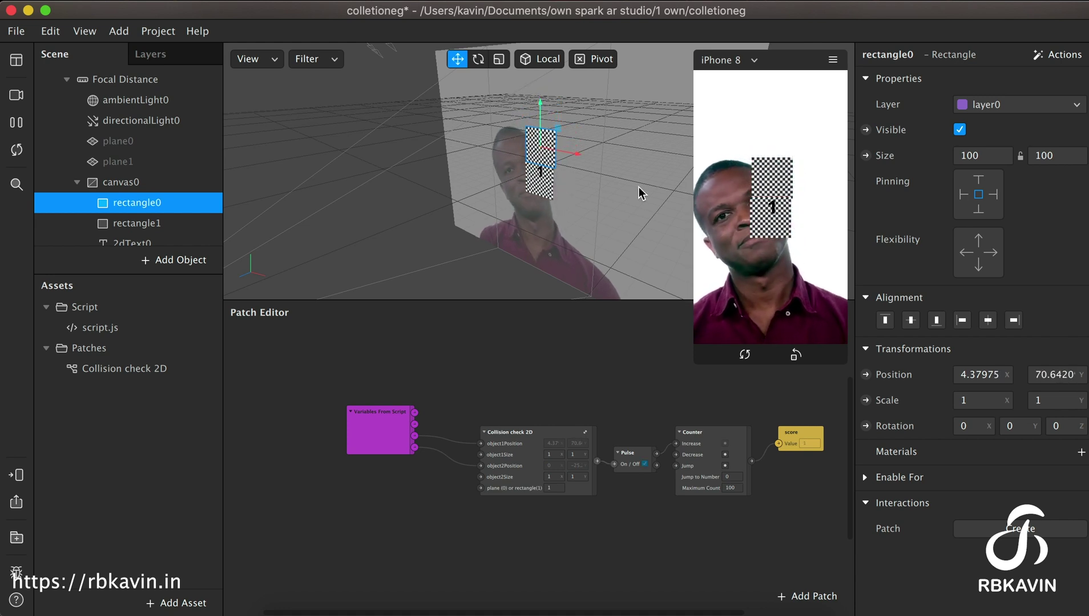
- Move rectangle1 away from and back against rectangle0 to test the collision score, leaving it at about X 16.4, Y -38.9
{"action": "middle_click_drag", "start_coordinate": [573, 182], "coordinate": [547, 196]}
{"action": "left_click", "coordinate": [545, 197]}
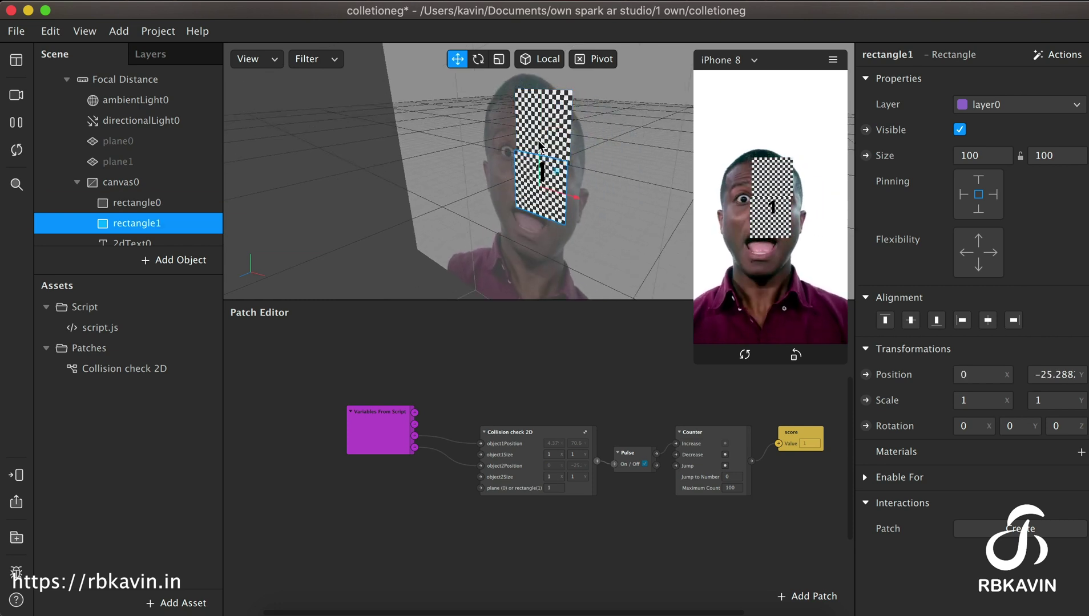
{"action": "left_click_drag", "start_coordinate": [538, 145], "coordinate": [538, 149]}
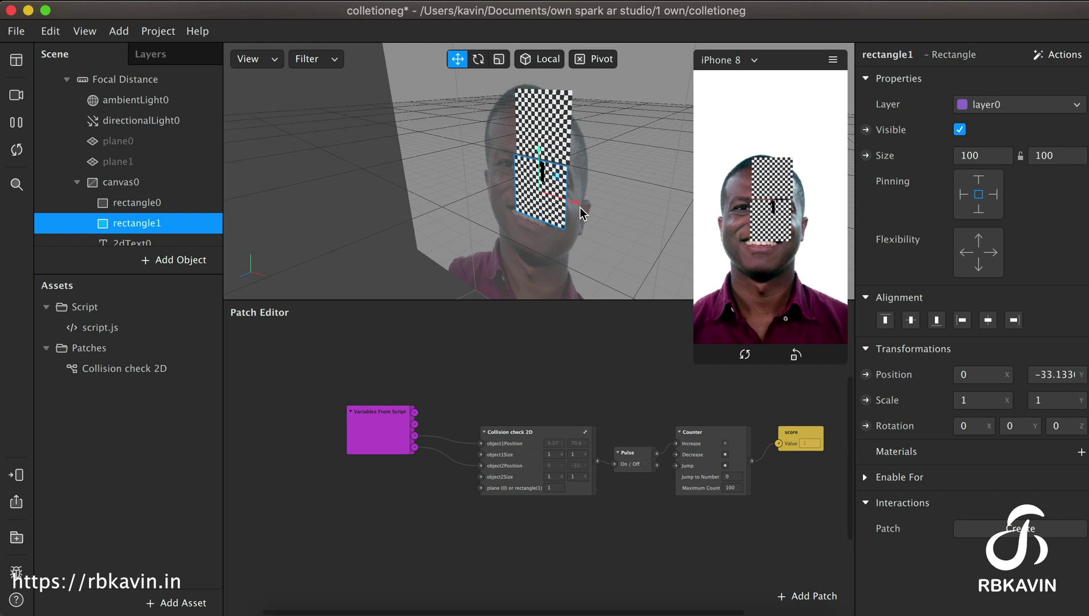
{"action": "left_click_drag", "start_coordinate": [579, 205], "coordinate": [647, 212]}
{"action": "left_click_drag", "start_coordinate": [601, 169], "coordinate": [663, 1]}
{"action": "left_click_drag", "start_coordinate": [640, 54], "coordinate": [570, 211]}
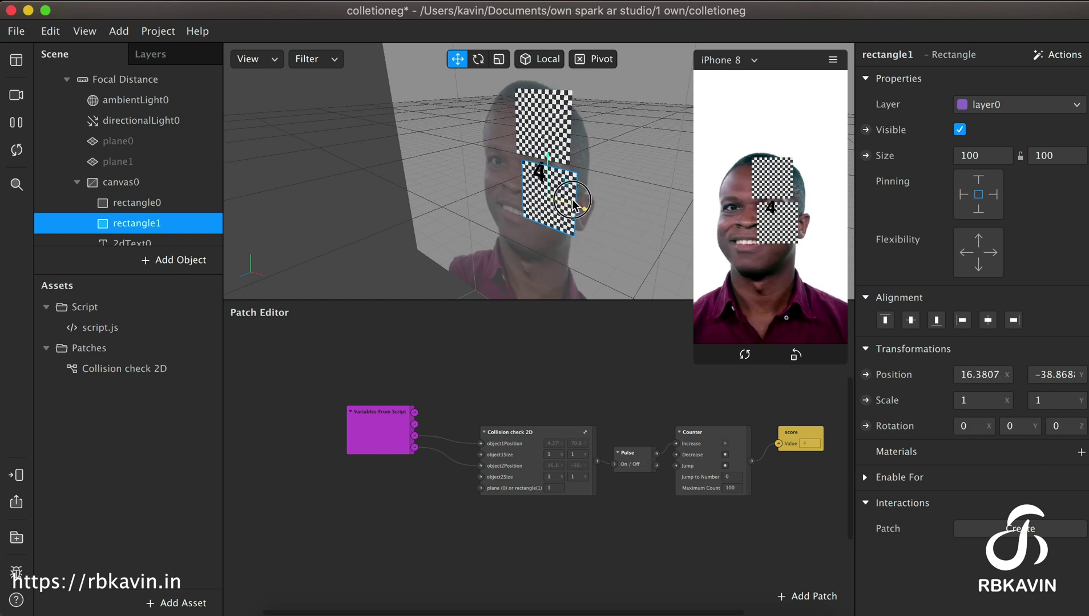
- Enlarge the patch graph view and shrink the device preview window to clear space over the Patch Editor
{"action": "scroll", "coordinate": [552, 400], "scroll_direction": "up", "scroll_amount": 3}
{"action": "scroll", "coordinate": [553, 401], "scroll_direction": "up", "scroll_amount": 2}
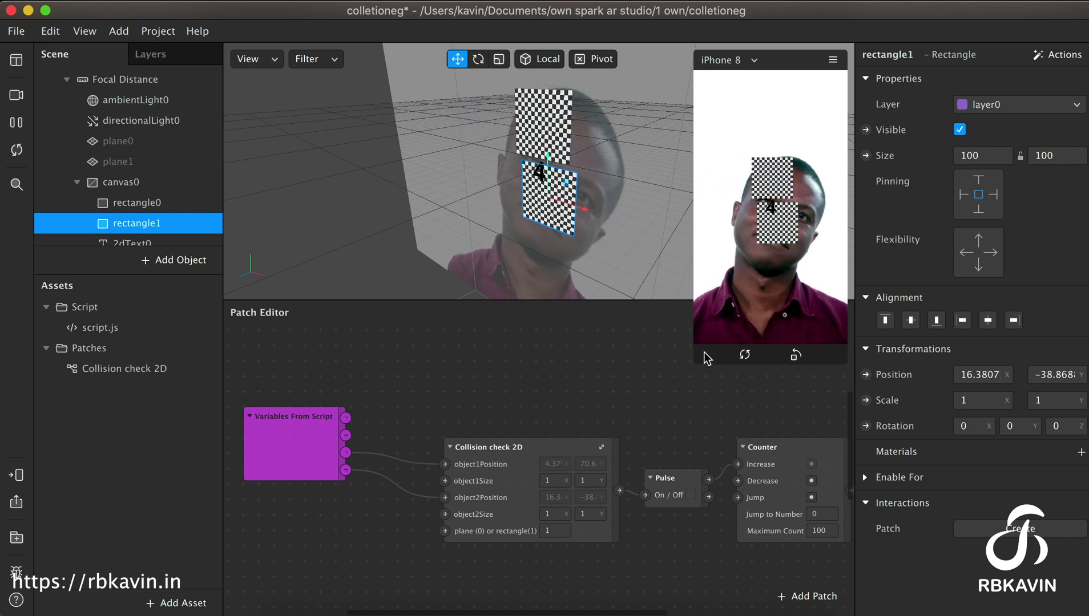
{"action": "left_click_drag", "start_coordinate": [699, 359], "coordinate": [771, 227]}
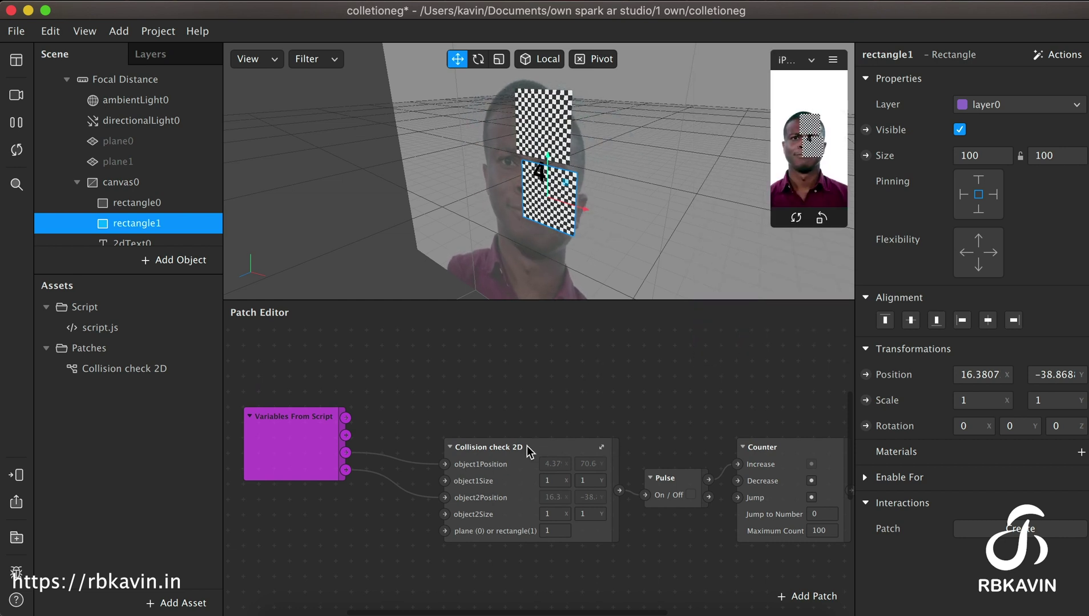
- Compare the width and height of rectangle0 and rectangle1 with the object2Size values on the Collision check 2D patch
{"action": "left_click", "coordinate": [158, 204]}
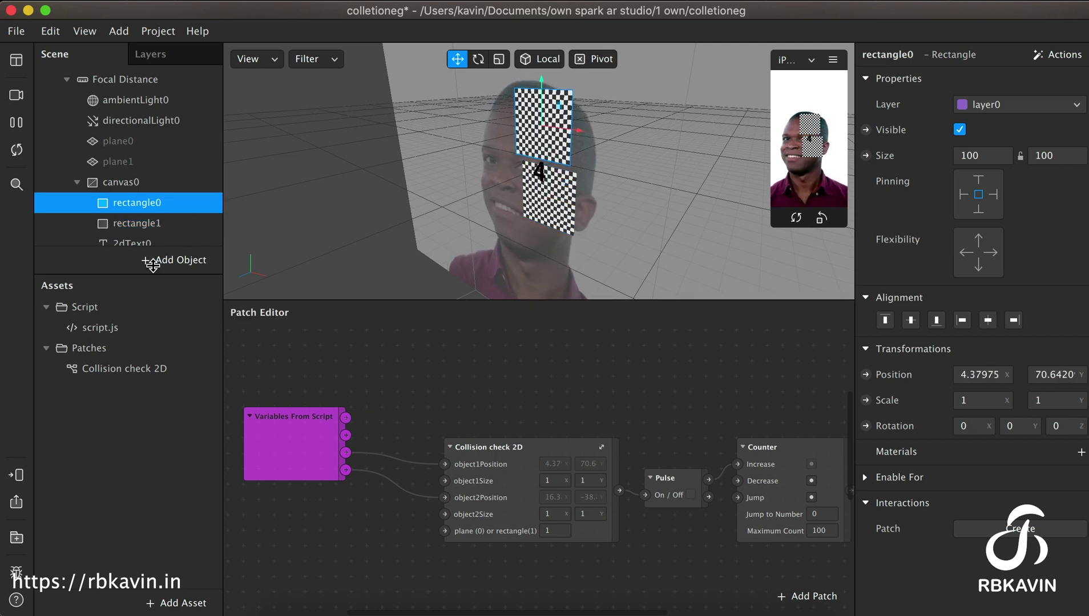
{"action": "left_click", "coordinate": [157, 226]}
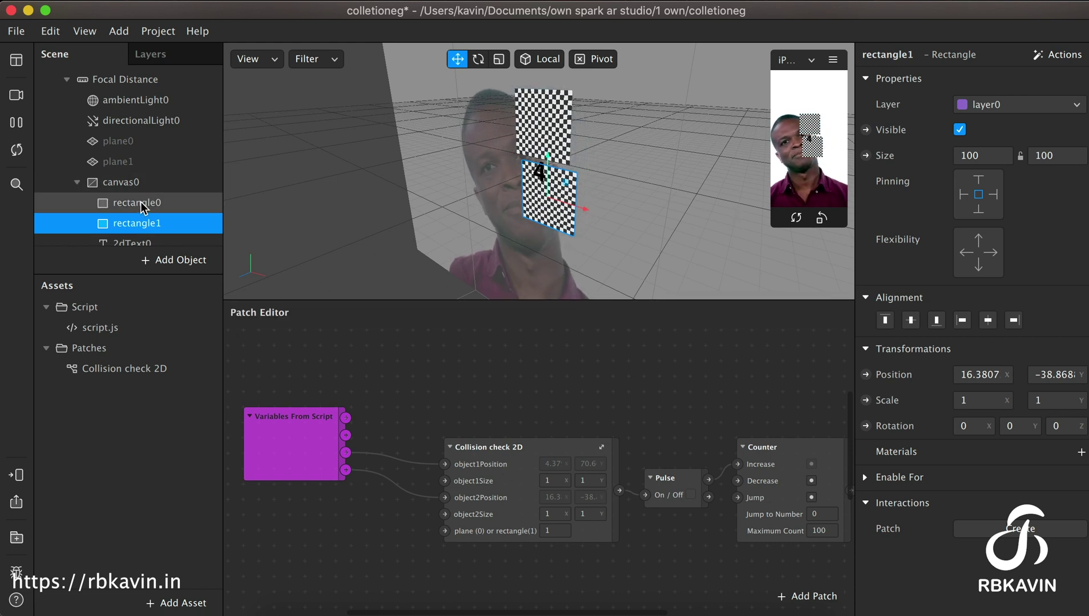
{"action": "left_click", "coordinate": [137, 203]}
{"action": "left_click", "coordinate": [1001, 154]}
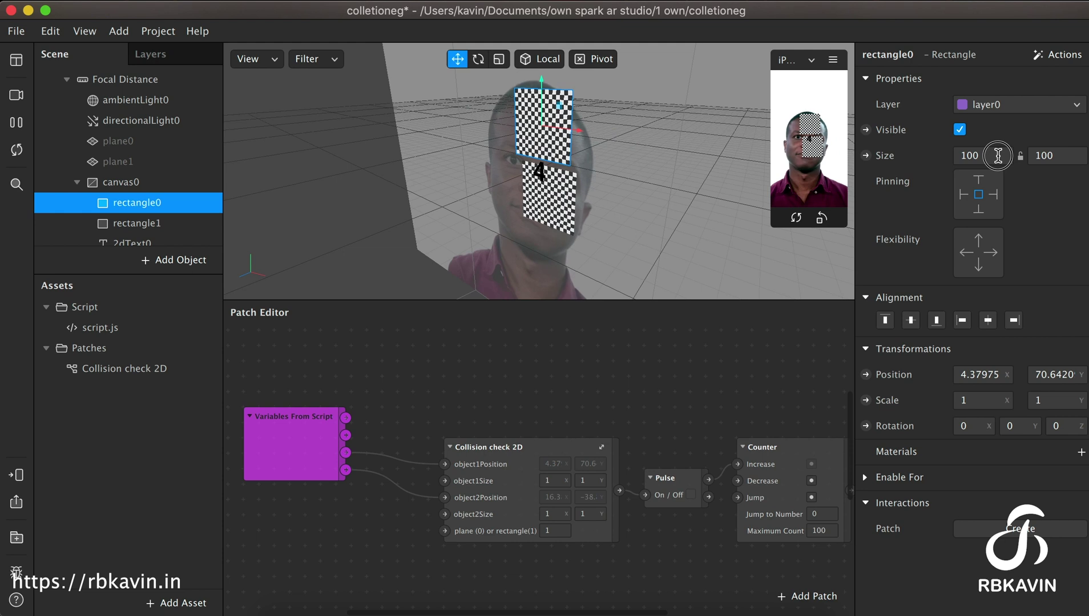
{"action": "left_click", "coordinate": [1049, 159]}
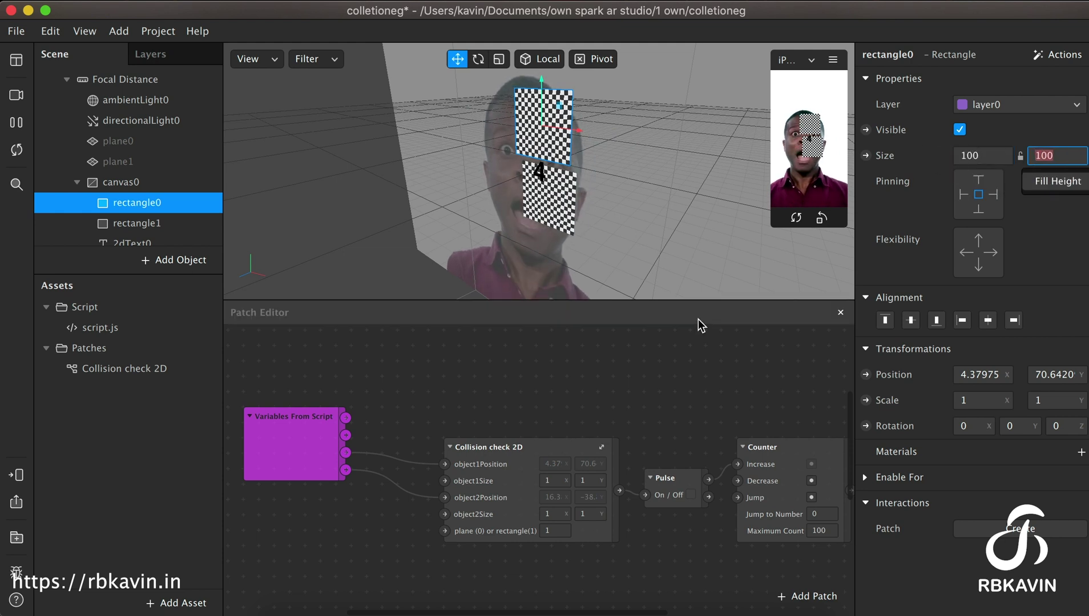
{"action": "left_click", "coordinate": [555, 517]}
{"action": "left_click", "coordinate": [594, 514]}
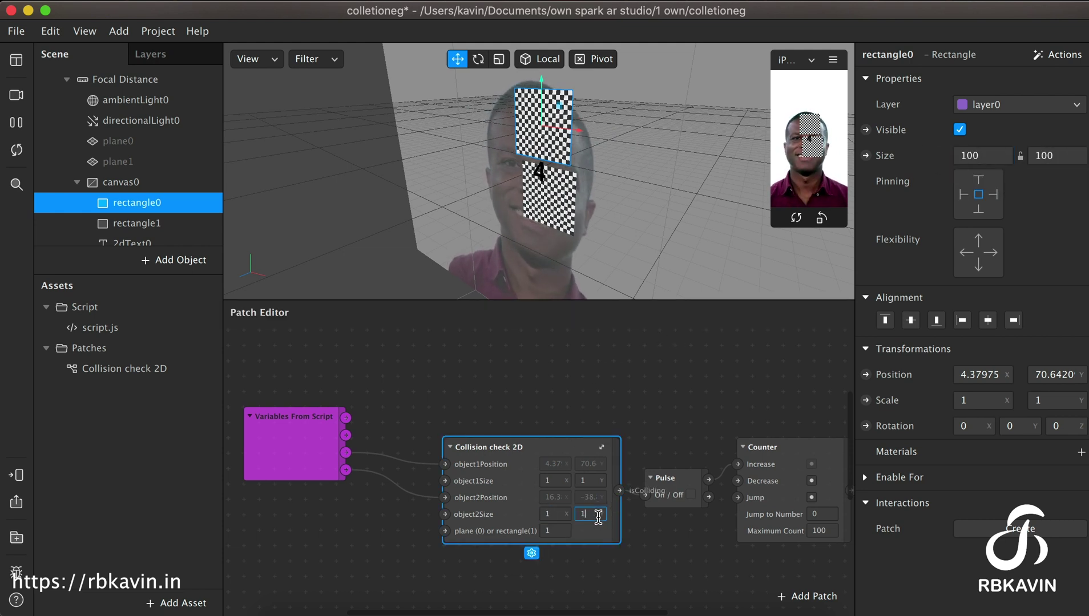
{"action": "left_click", "coordinate": [556, 513]}
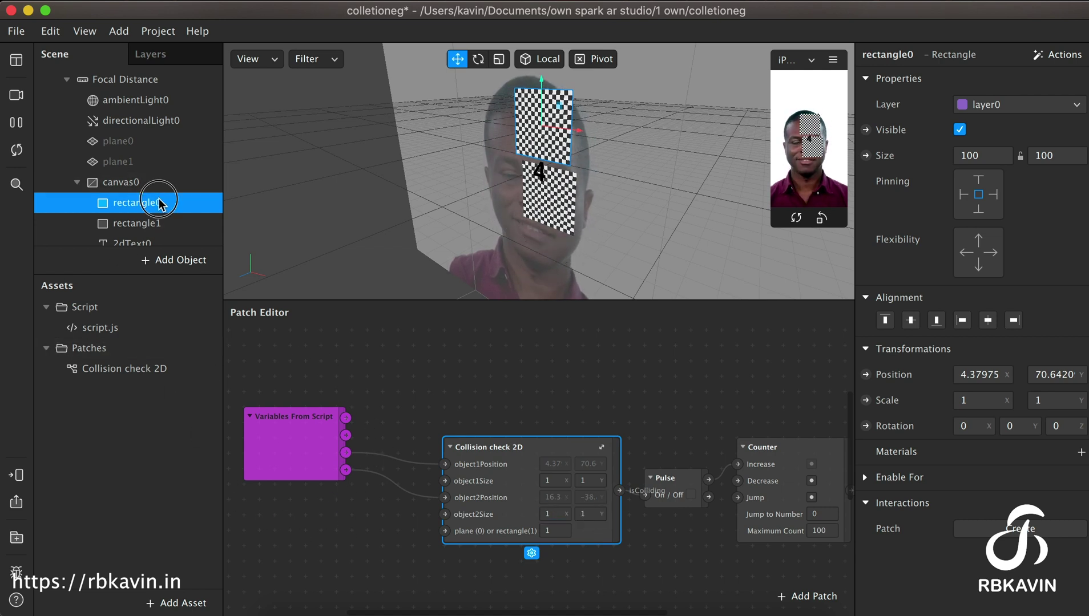
{"action": "left_click", "coordinate": [154, 227]}
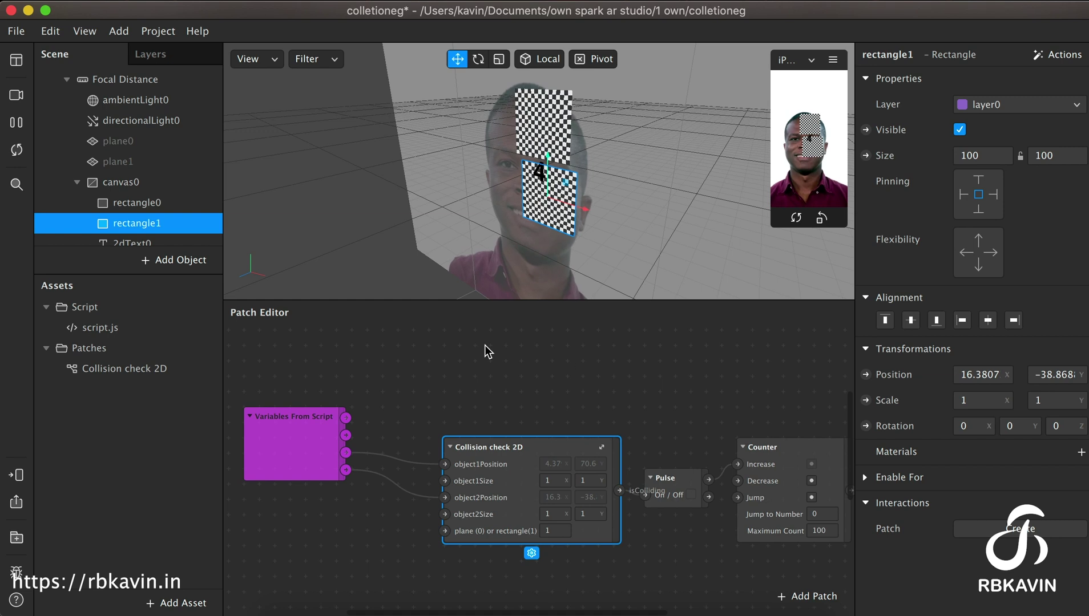
{"action": "scroll", "coordinate": [619, 559], "scroll_direction": "up", "scroll_amount": 5}
{"action": "scroll", "coordinate": [603, 538], "scroll_direction": "down", "scroll_amount": 6}
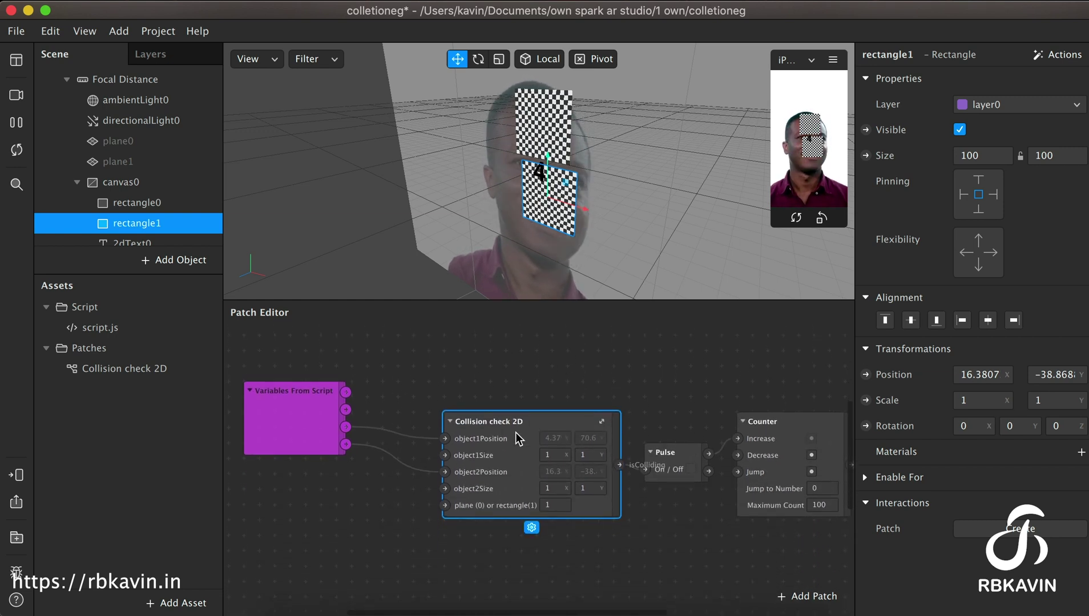
{"action": "left_click", "coordinate": [501, 378]}
{"action": "left_click", "coordinate": [481, 444]}
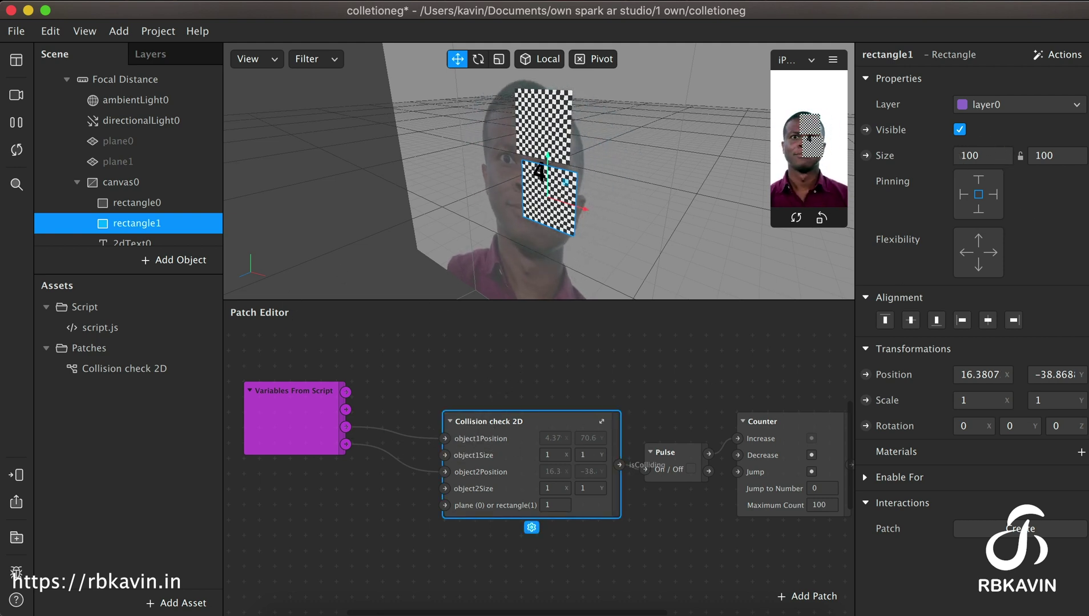
- Check the width and height of rectangle0 and rectangle1, then the object2Size fields on the Collision check 2D patch
{"action": "left_click", "coordinate": [194, 203]}
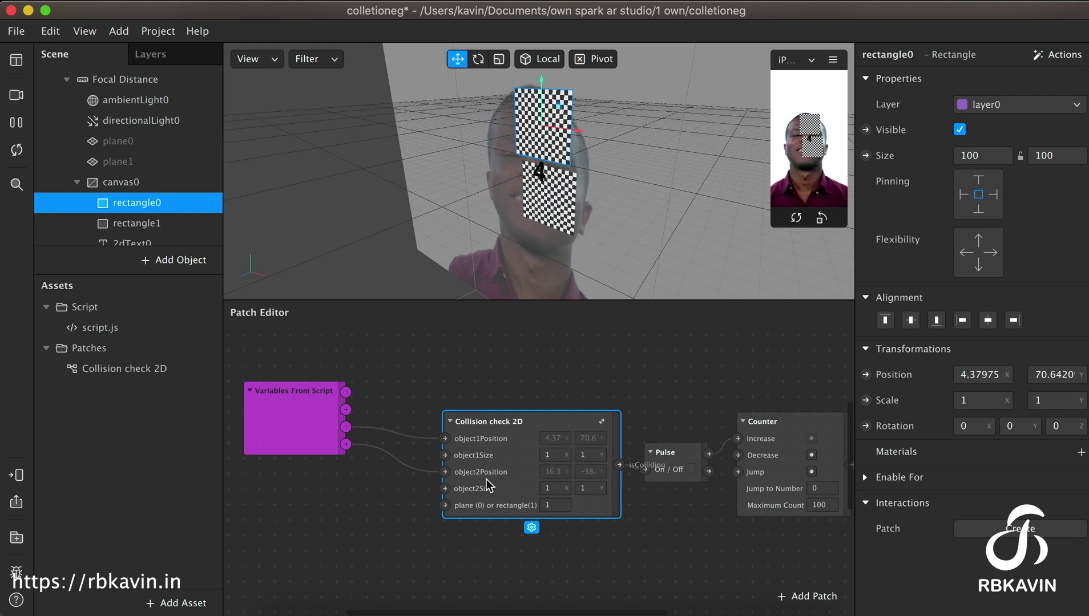
{"action": "left_click", "coordinate": [159, 227]}
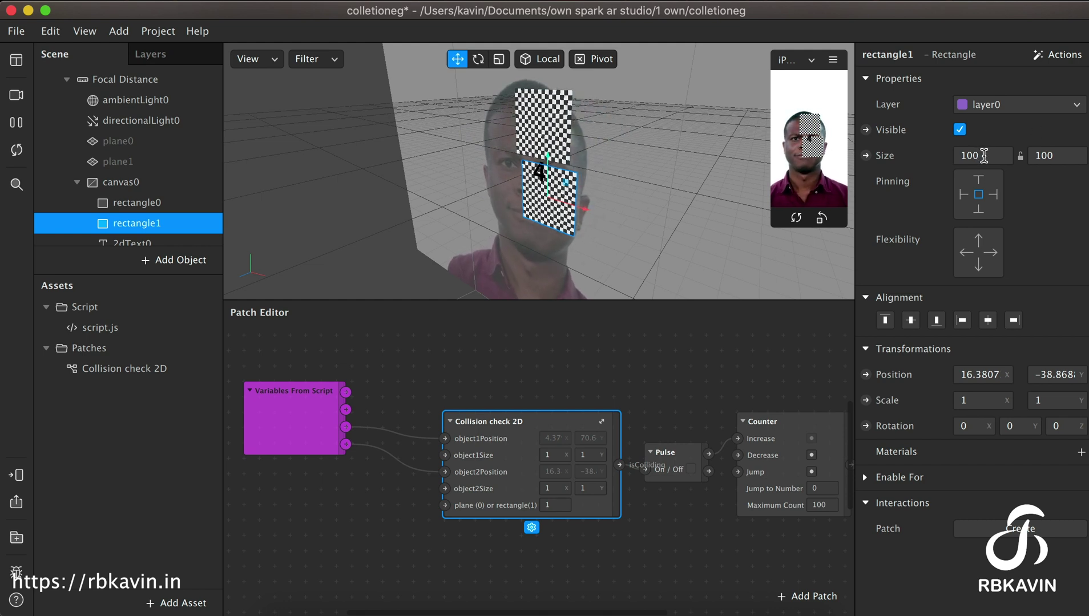
{"action": "left_click", "coordinate": [984, 156]}
{"action": "key", "text": "Tab"}
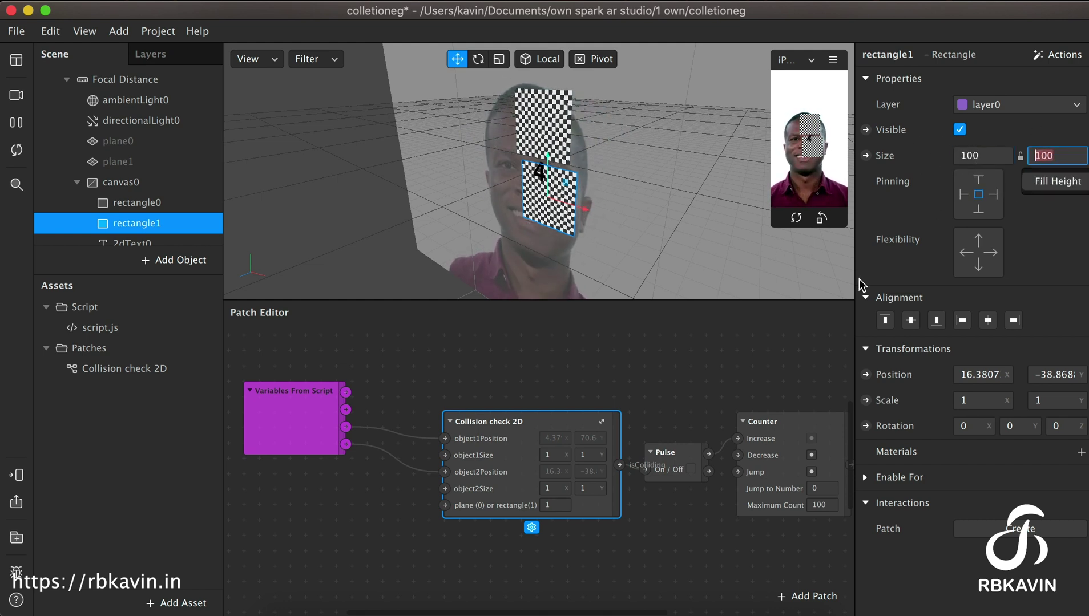
{"action": "left_click", "coordinate": [590, 490]}
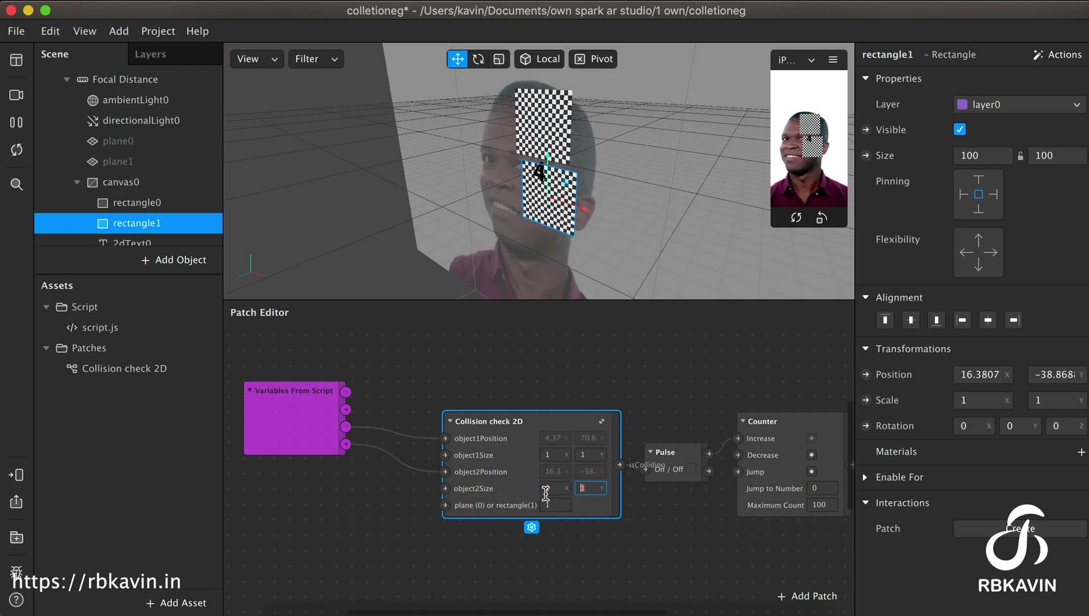
{"action": "left_click", "coordinate": [538, 541]}
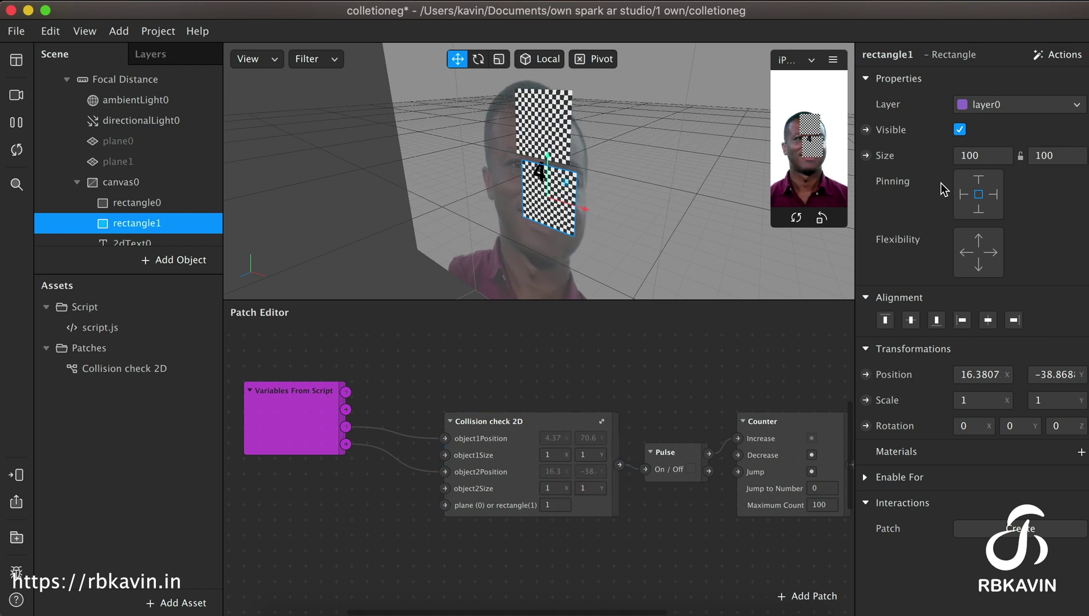
- Set the size of rectangle1 to 200 by 200
{"action": "left_click", "coordinate": [957, 155]}
{"action": "key", "text": "Delete"}
{"action": "type", "text": "2"}
{"action": "key", "text": "Tab"}
{"action": "key", "text": "Left"}
{"action": "key", "text": "Delete"}
{"action": "type", "text": "2"}
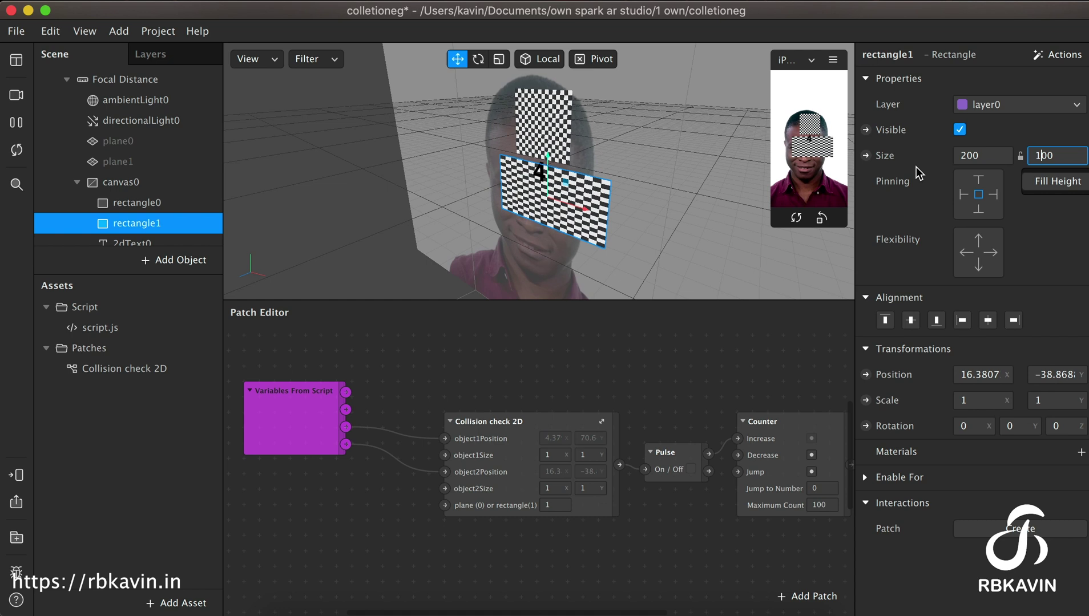
{"action": "key", "text": "Return"}
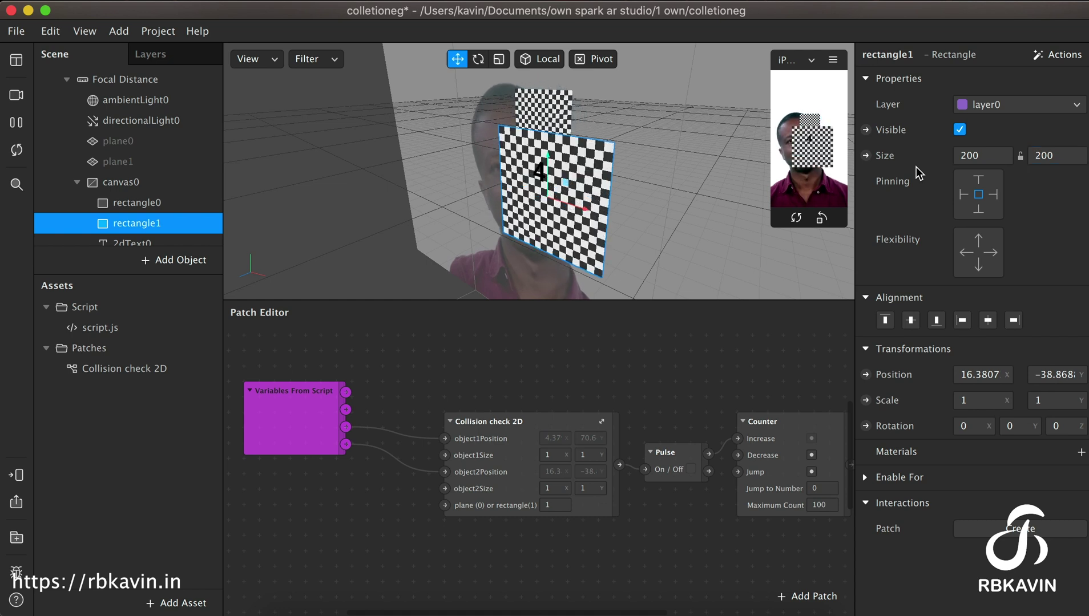
- Set both object2Size values on the Collision check 2D patch to 2 to match rectangle1
{"action": "left_click", "coordinate": [553, 489]}
{"action": "type", "text": "2"}
{"action": "left_click", "coordinate": [589, 490]}
{"action": "type", "text": "2"}
{"action": "left_click", "coordinate": [583, 561]}
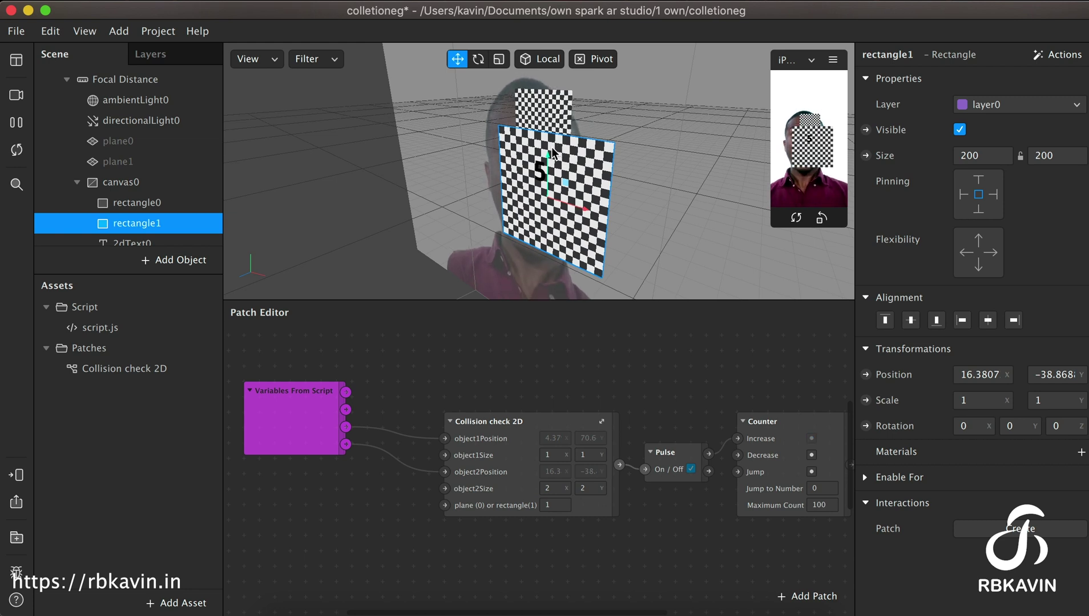
- Move rectangle0 above rectangle1 in the scene, to about X 48.1, Y 119.5, to test the collision score
{"action": "left_click", "coordinate": [158, 204]}
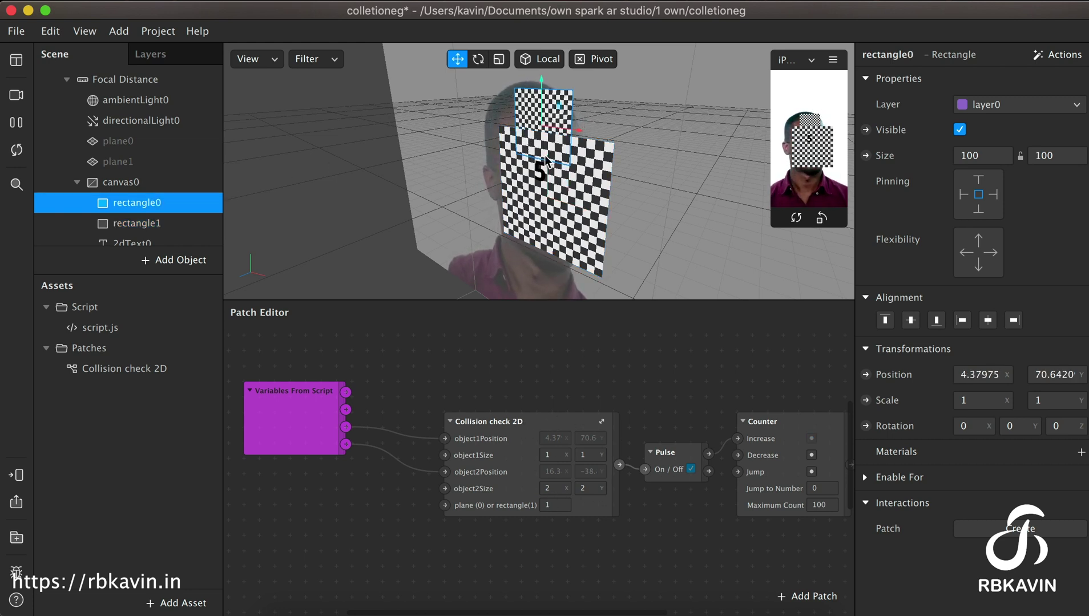
{"action": "left_click_drag", "start_coordinate": [544, 94], "coordinate": [580, 94]}
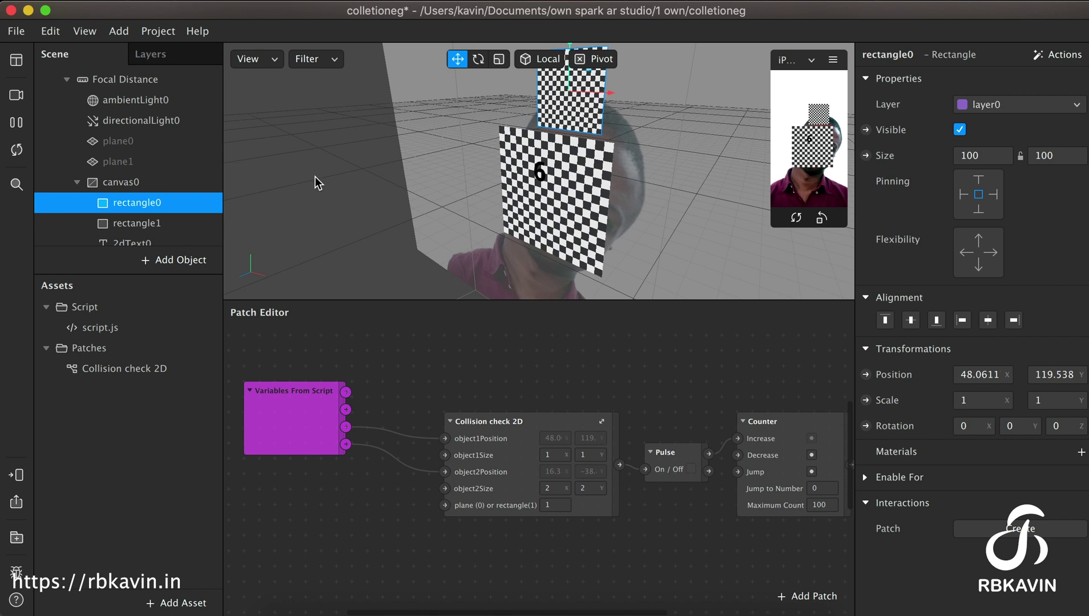
- Set the size of rectangle1 to 50 by 50
{"action": "left_click", "coordinate": [177, 230]}
{"action": "left_click", "coordinate": [1000, 157]}
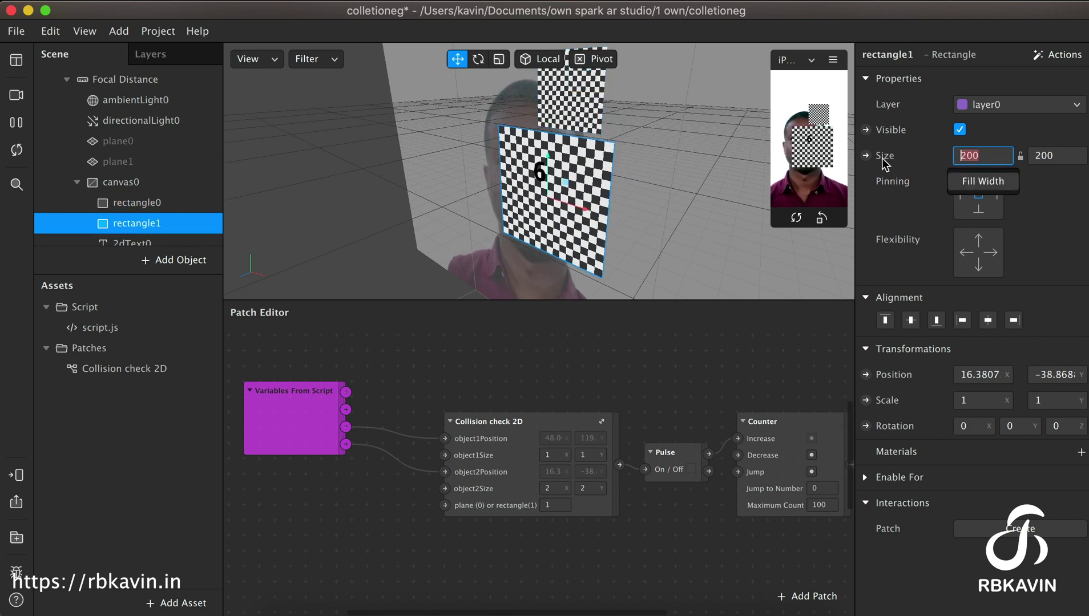
{"action": "type", "text": "50"}
{"action": "key", "text": "Tab"}
{"action": "type", "text": "20"}
{"action": "key", "text": "BackSpace"}
{"action": "key", "text": "BackSpace"}
{"action": "type", "text": "4"}
{"action": "key", "text": "BackSpace"}
{"action": "type", "text": "50"}
{"action": "key", "text": "Return"}
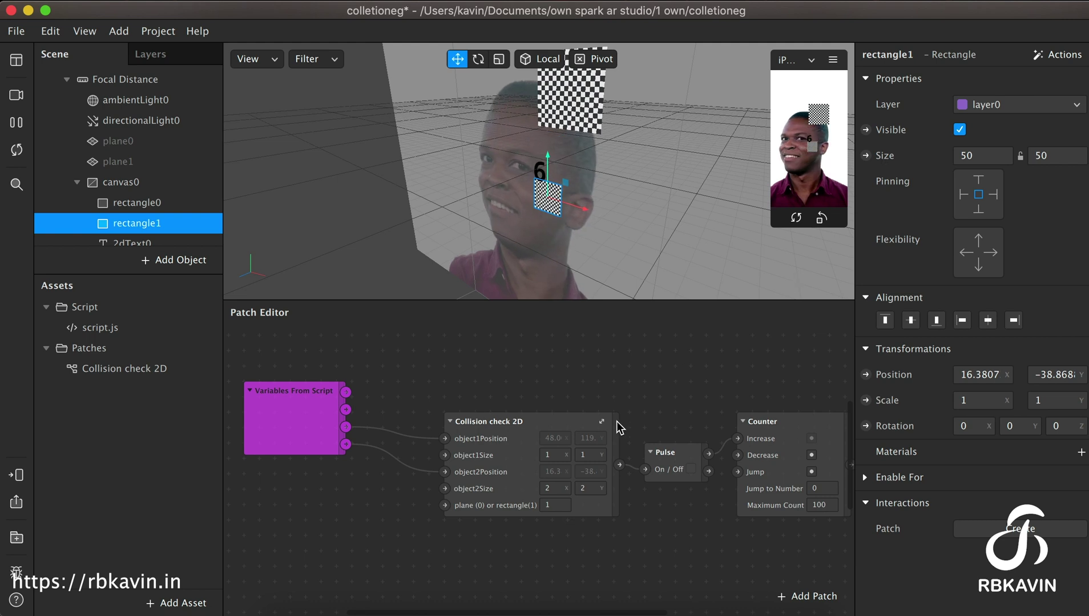
- Set object2Size to 0.5 by 0.5 and test by moving rectangle1 against rectangle0 and back to about Y -64.7
{"action": "type", "text": "0.5"}
{"action": "key", "text": "Tab"}
{"action": "type", "text": ".5"}
{"action": "key", "text": "Return"}
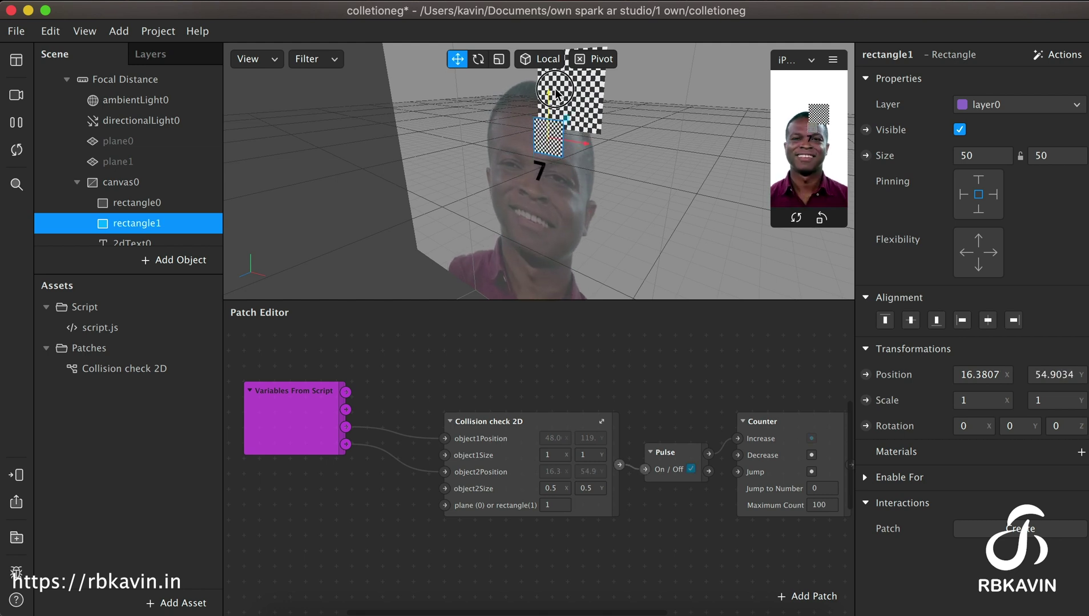
{"action": "left_click_drag", "start_coordinate": [557, 99], "coordinate": [581, 181]}
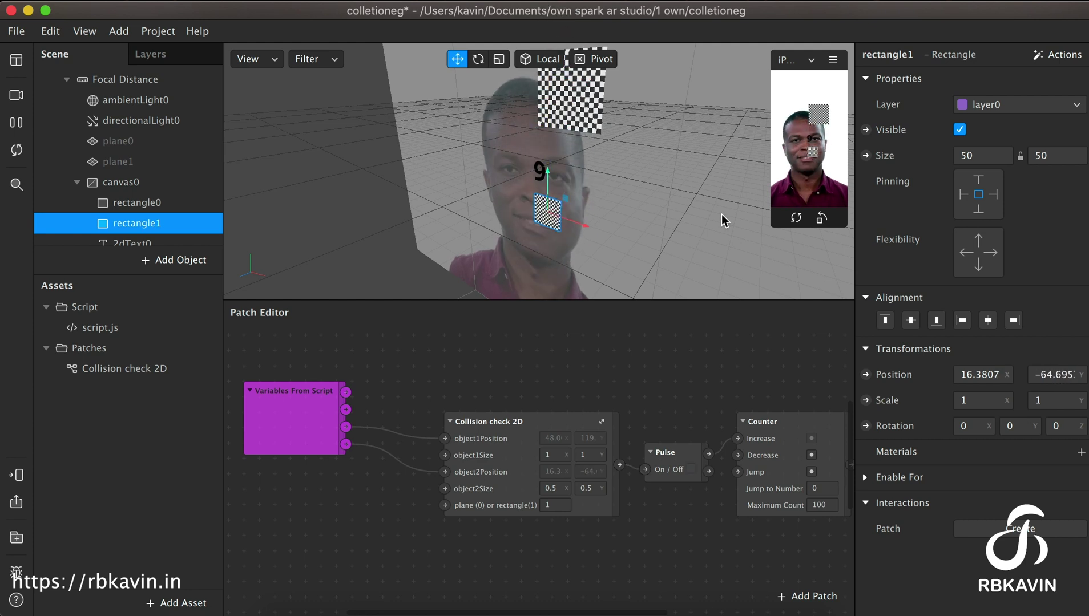
- Set the size of rectangle1 back to 100 by 100
{"action": "left_click", "coordinate": [982, 155]}
{"action": "type", "text": "100"}
{"action": "key", "text": "Tab"}
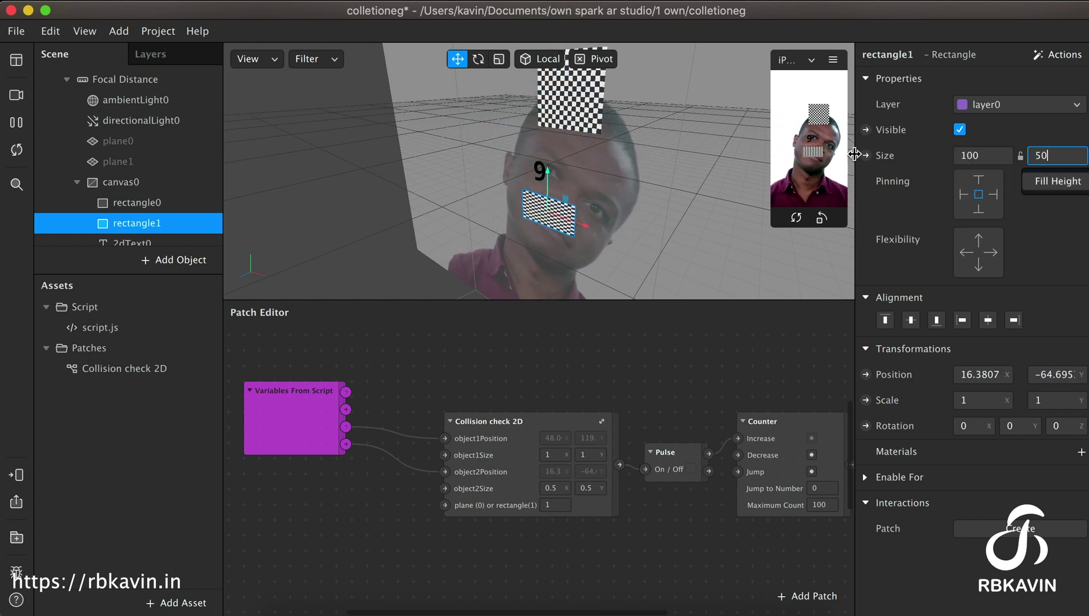
{"action": "key", "text": "BackSpace"}
{"action": "type", "text": "100"}
{"action": "key", "text": "Return"}
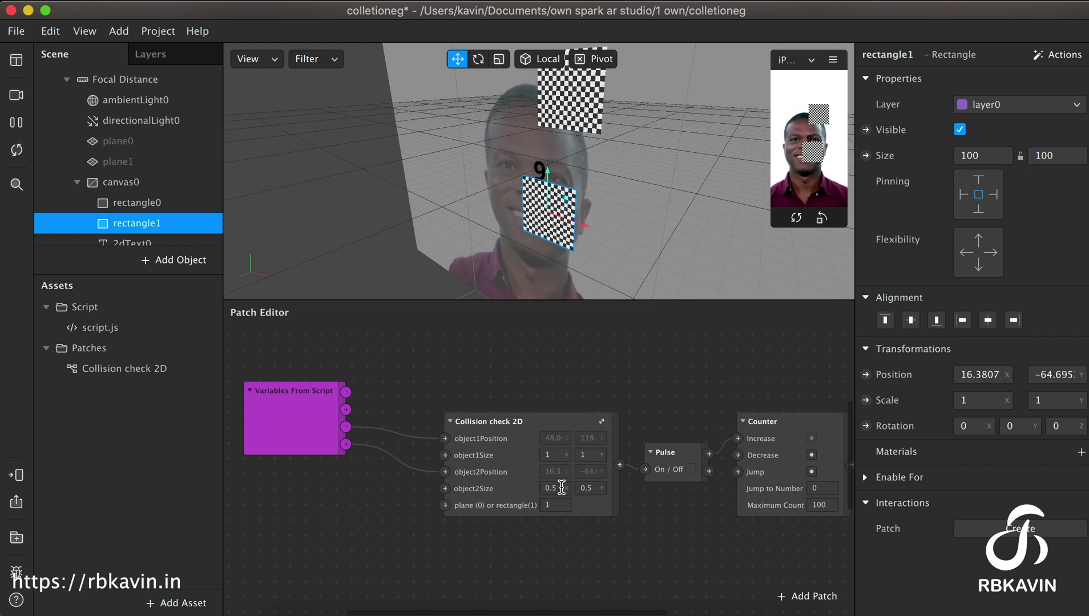
- Set both object2Size values on the Collision check 2D patch back to 1
{"action": "left_click", "coordinate": [621, 505]}
{"action": "left_click", "coordinate": [566, 491]}
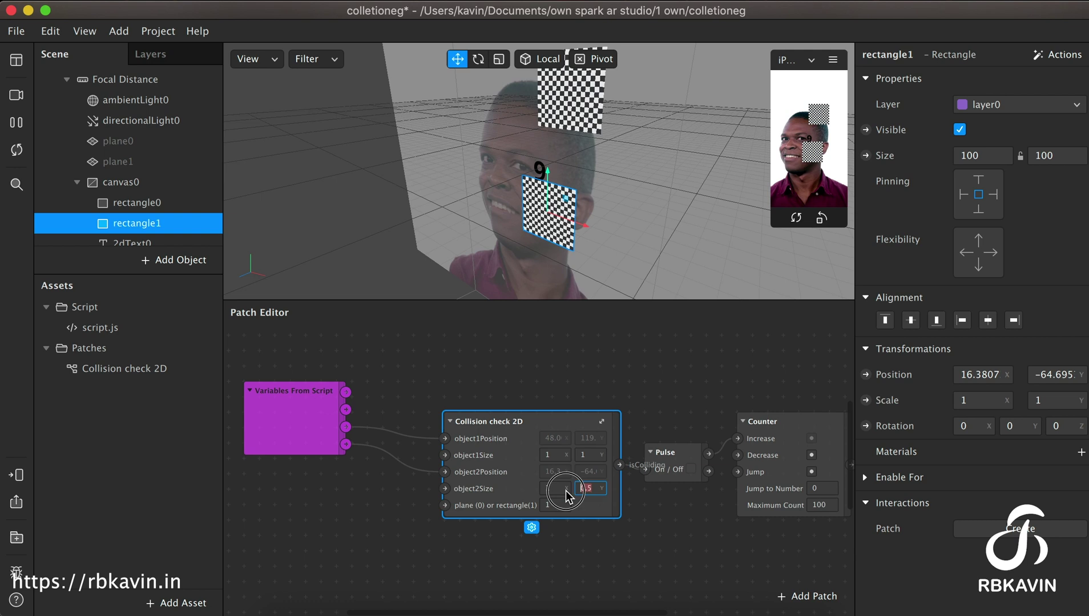
{"action": "left_click", "coordinate": [612, 532]}
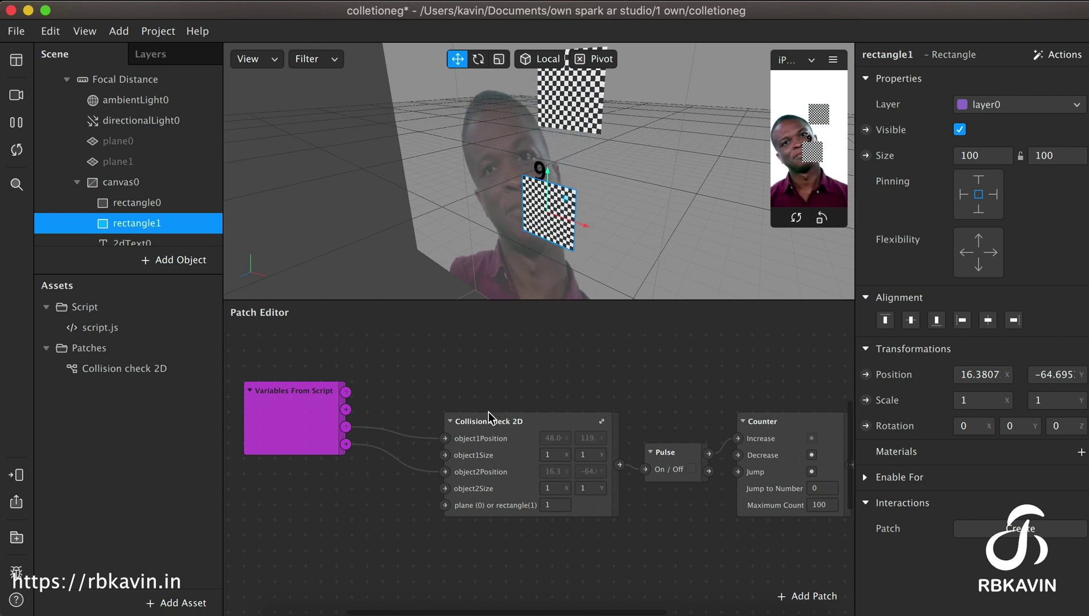
- Connect the first two script variables to object1Position and object2Position, and set the plane or rectangle value to 0
{"action": "left_click_drag", "start_coordinate": [346, 394], "coordinate": [445, 439]}
{"action": "left_click_drag", "start_coordinate": [346, 409], "coordinate": [446, 474]}
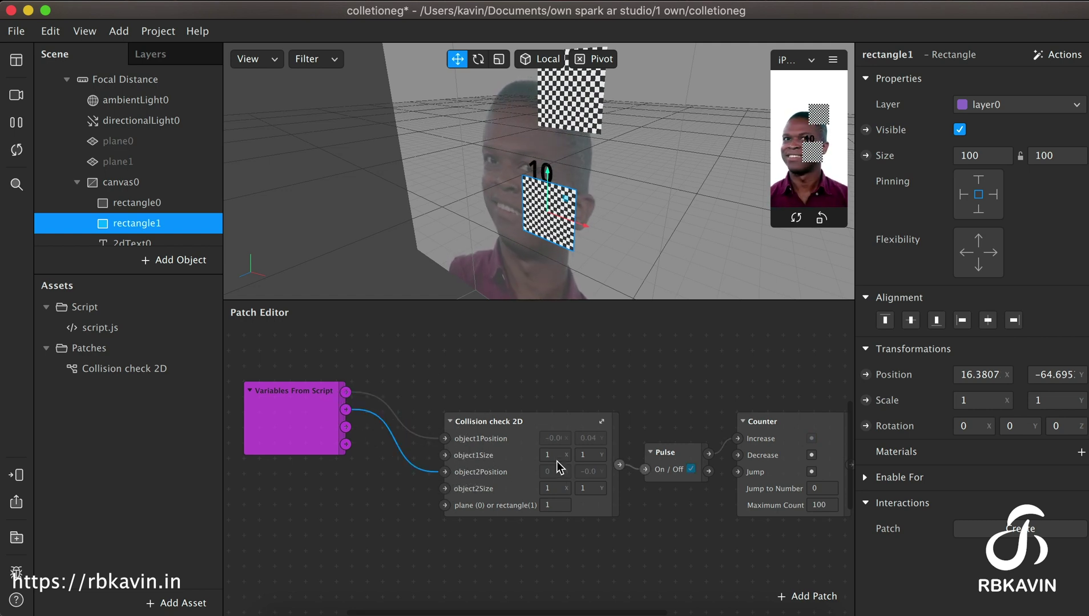
{"action": "left_click", "coordinate": [554, 505]}
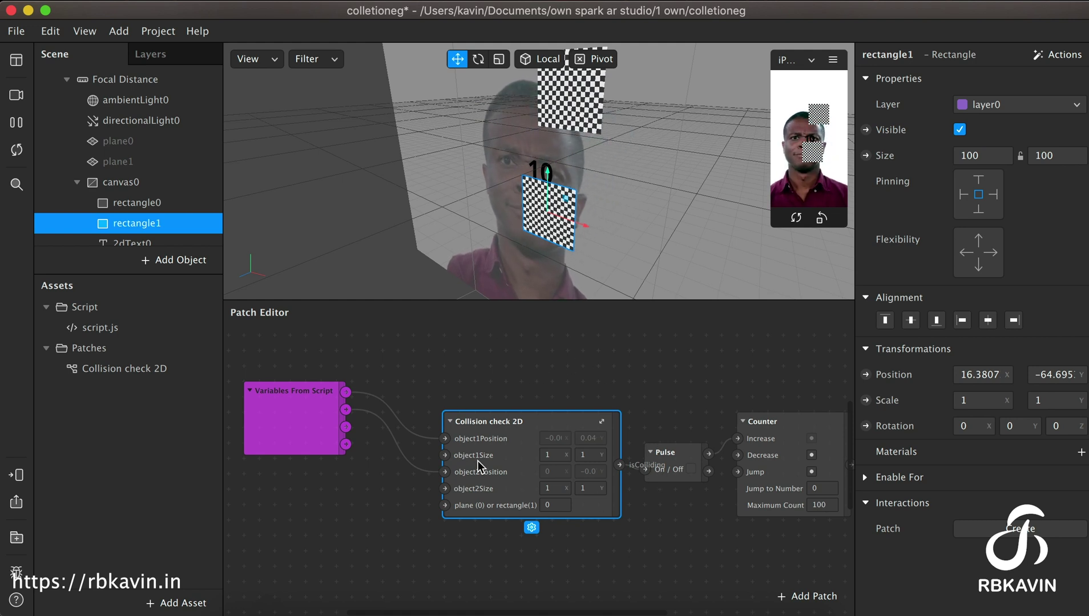
- Hide rectangle0 and rectangle1 in the scene, and make plane0 and plane1 visible
{"action": "left_click", "coordinate": [163, 203]}
{"action": "left_click", "coordinate": [170, 223], "text": "shift"}
{"action": "left_click", "coordinate": [961, 131]}
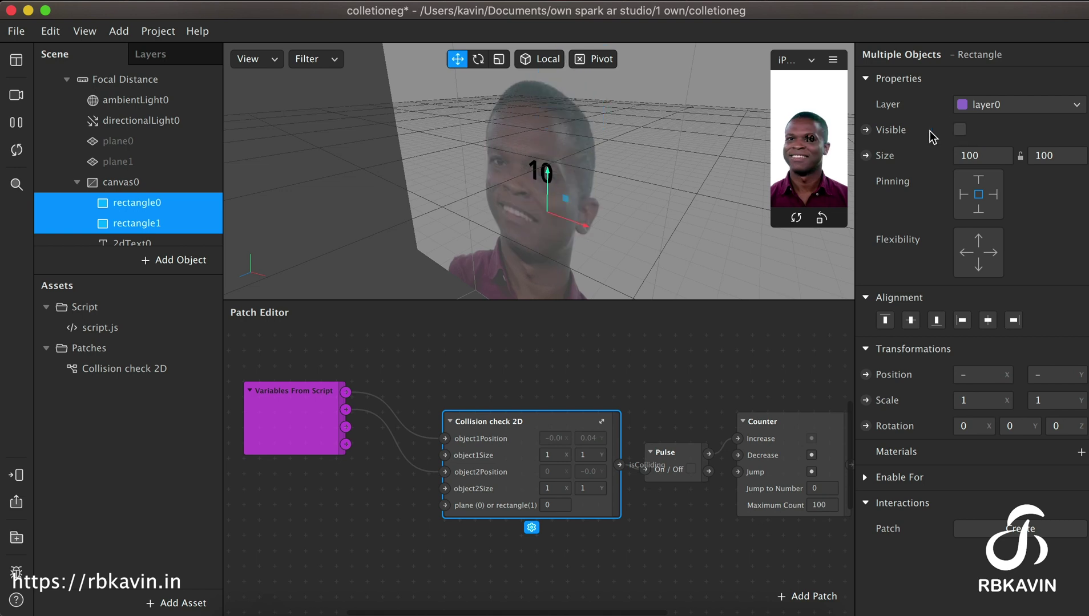
{"action": "left_click", "coordinate": [133, 163]}
{"action": "left_click", "coordinate": [135, 143], "text": "shift"}
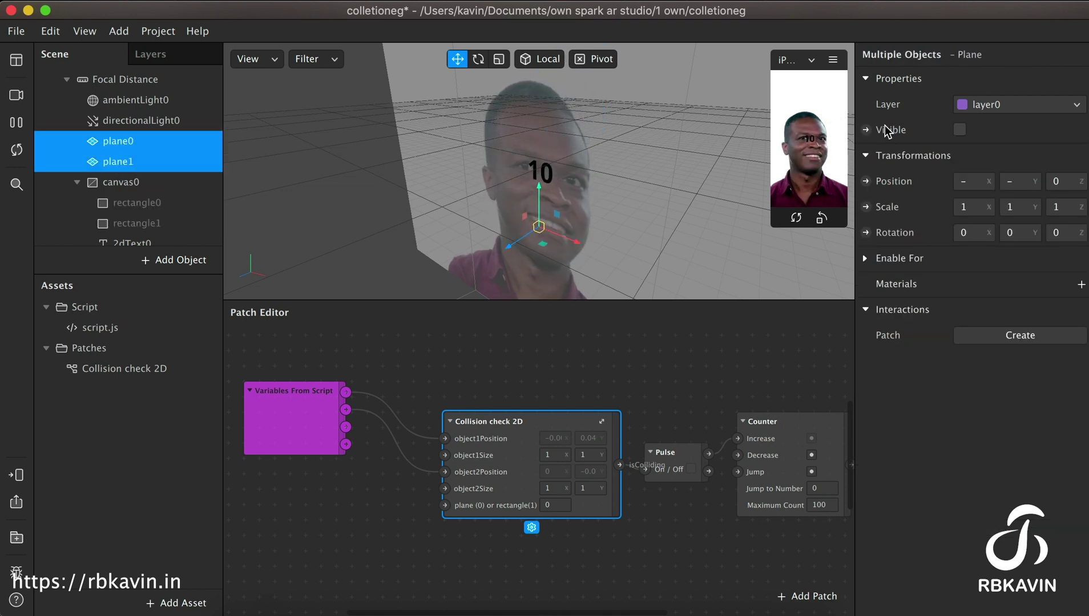
{"action": "left_click", "coordinate": [960, 130]}
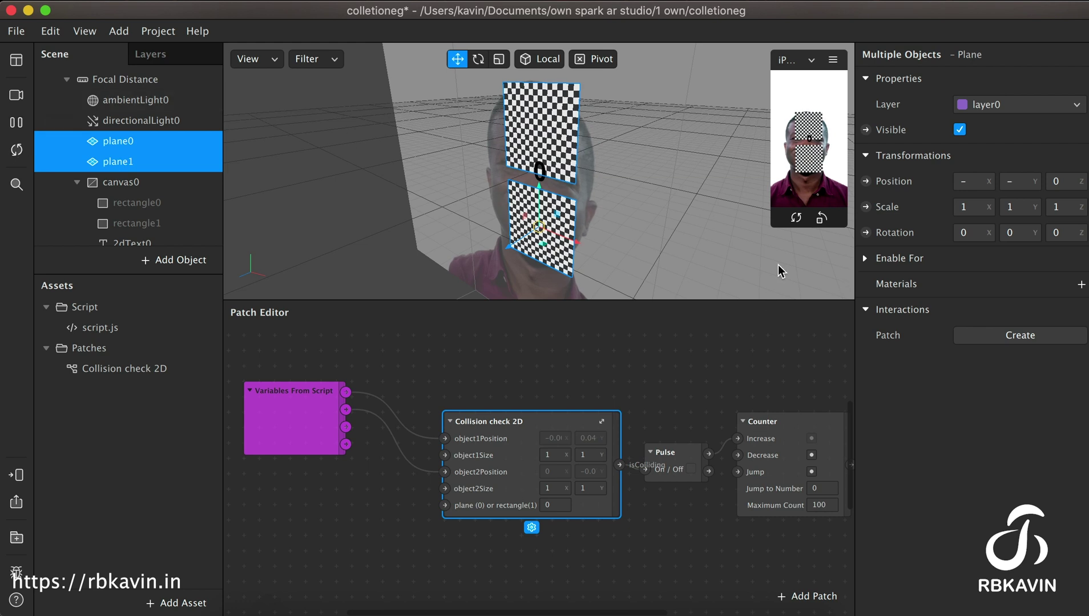
- Enlarge the device preview and move plane1 up against plane0 and away again to test the collision score
{"action": "left_click", "coordinate": [191, 182]}
{"action": "left_click", "coordinate": [191, 161]}
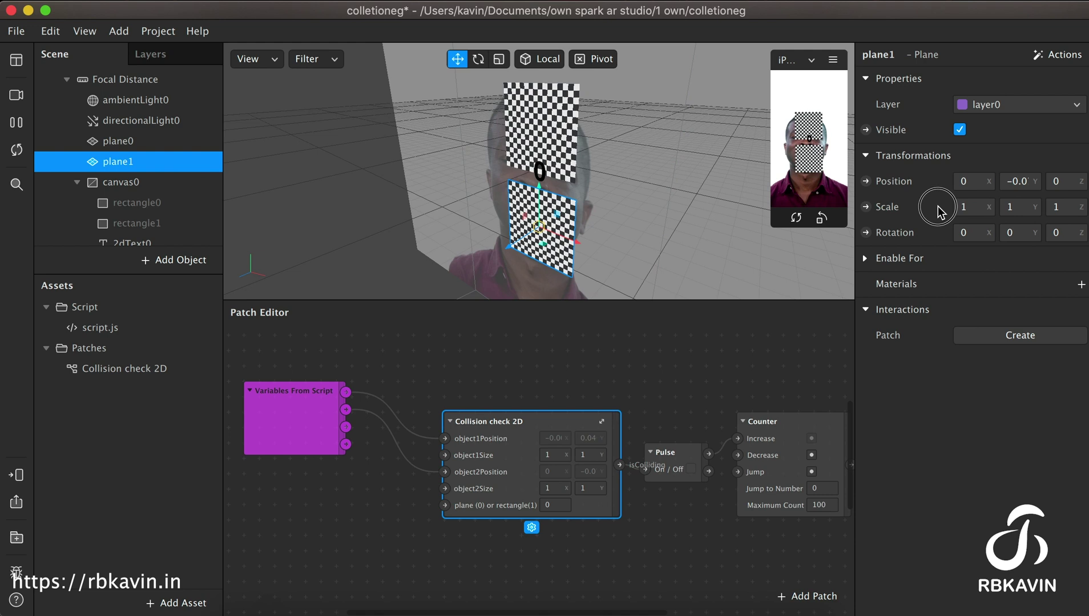
{"action": "left_click", "coordinate": [964, 207]}
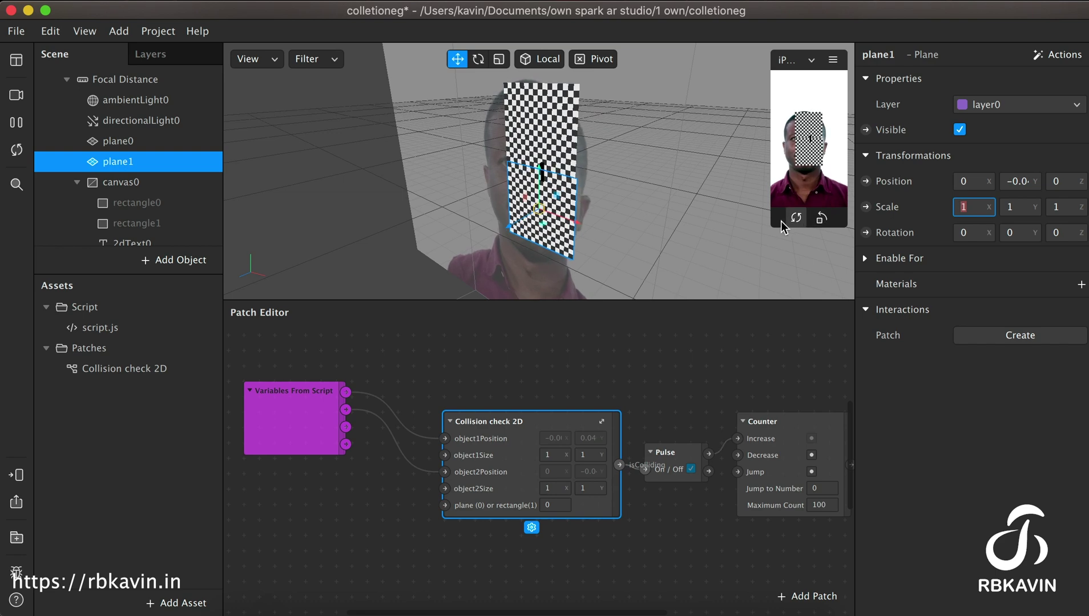
{"action": "left_click_drag", "start_coordinate": [777, 222], "coordinate": [639, 369]}
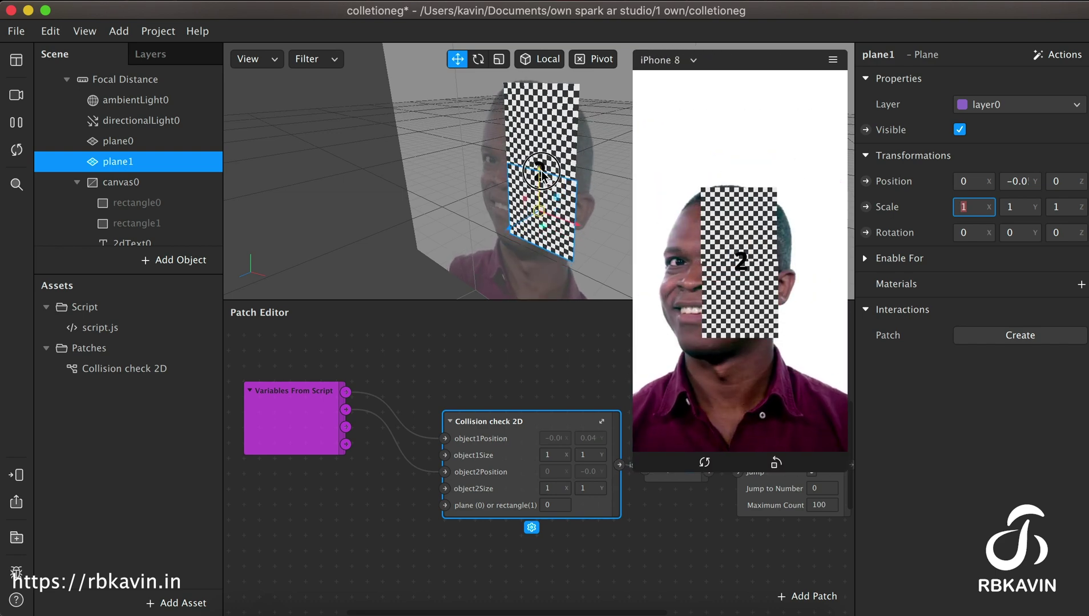
{"action": "left_click_drag", "start_coordinate": [546, 200], "coordinate": [568, 177]}
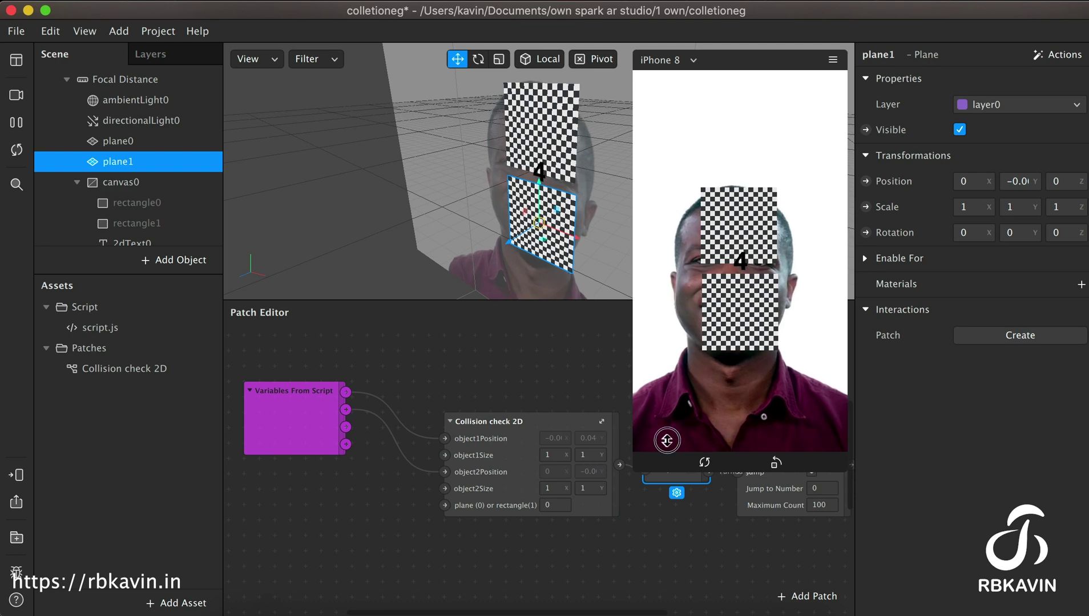
- Shrink the device preview to clear the Patch Editor and shift the Counter patch slightly away from the Pulse patch
{"action": "left_click", "coordinate": [661, 461]}
{"action": "left_click_drag", "start_coordinate": [477, 613], "coordinate": [596, 600]}
{"action": "left_click_drag", "start_coordinate": [384, 466], "coordinate": [445, 486]}
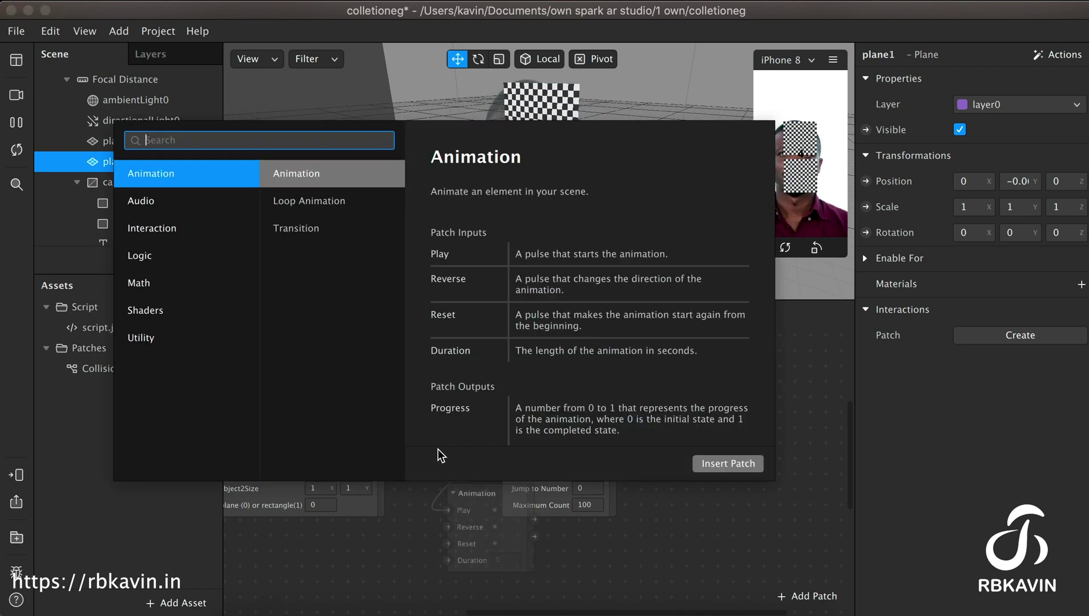
{"action": "left_click", "coordinate": [394, 548]}
{"action": "left_click", "coordinate": [553, 412]}
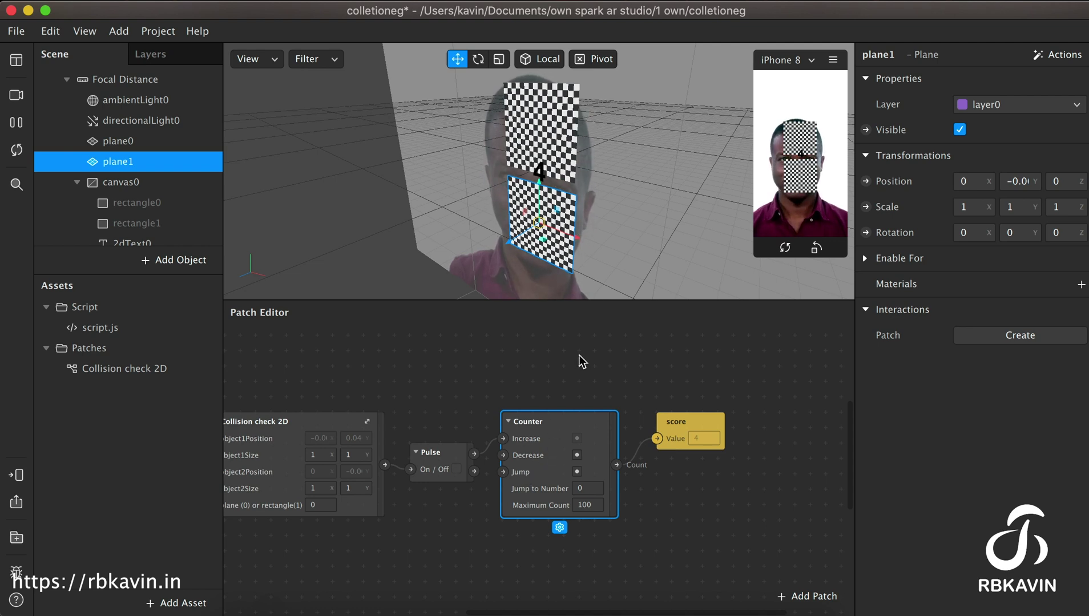
{"action": "left_click_drag", "start_coordinate": [564, 437], "coordinate": [579, 437]}
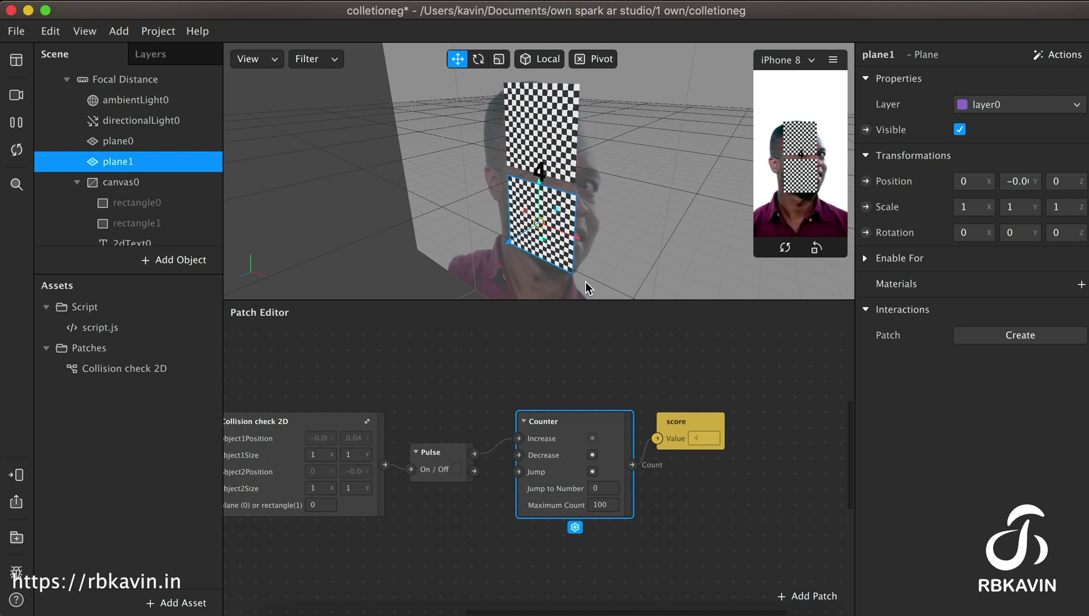
- Inspect the connection from Pulse to the Counter's Increase input, and move the score patch slightly farther from Counter
{"action": "mouse_move", "coordinate": [518, 438]}
{"action": "left_mouse_down"}
{"action": "mouse_move", "coordinate": [518, 461]}
{"action": "mouse_move", "coordinate": [474, 462]}
{"action": "mouse_move", "coordinate": [517, 455]}
{"action": "mouse_move", "coordinate": [518, 438]}
{"action": "left_mouse_up"}
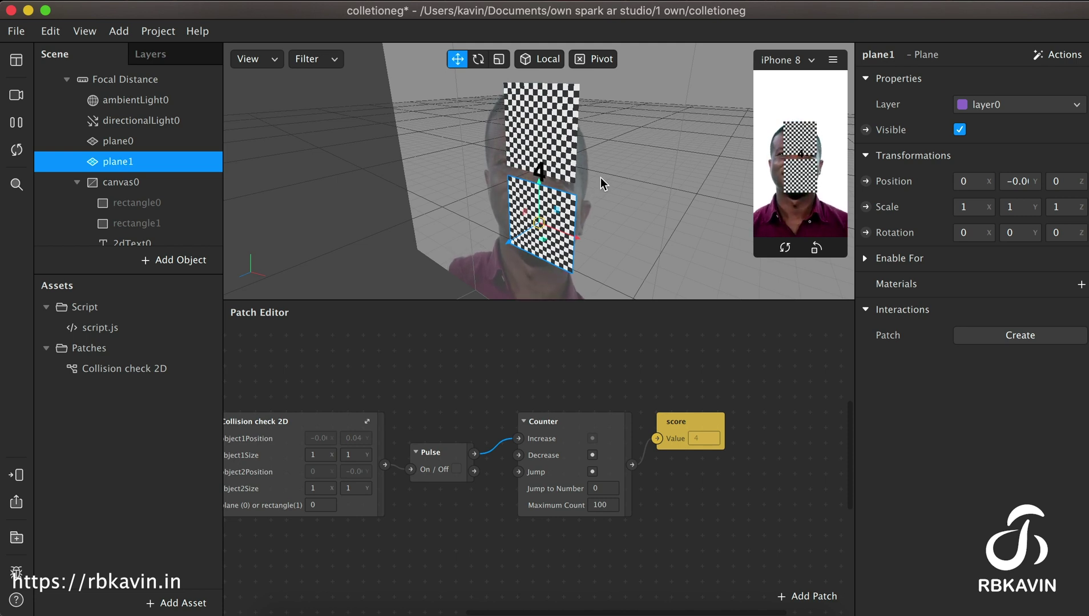
{"action": "left_click", "coordinate": [499, 351]}
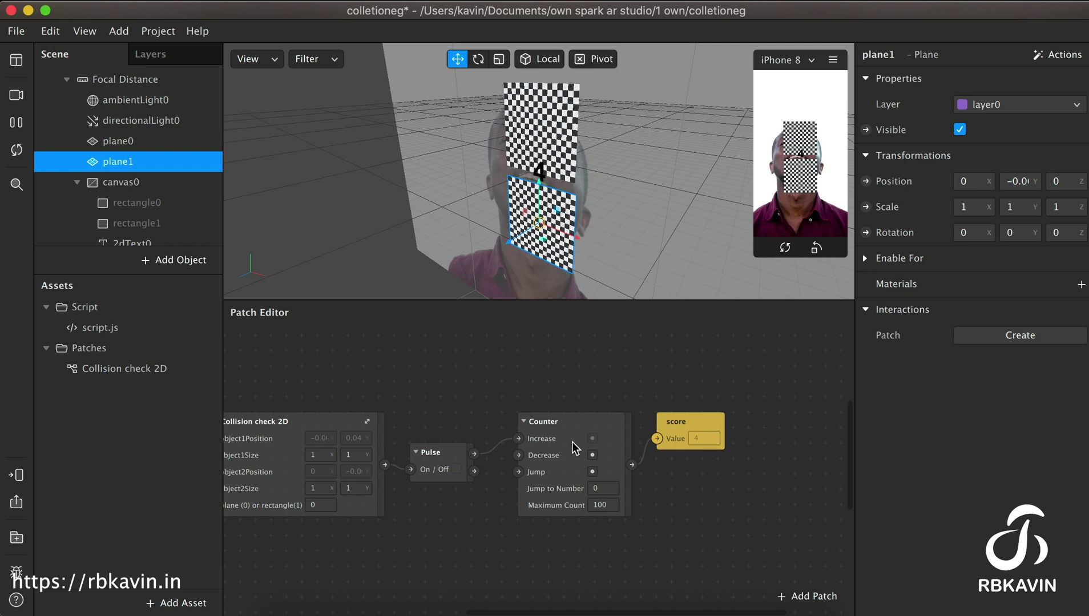
{"action": "scroll", "coordinate": [594, 599], "scroll_direction": "left", "scroll_amount": 3}
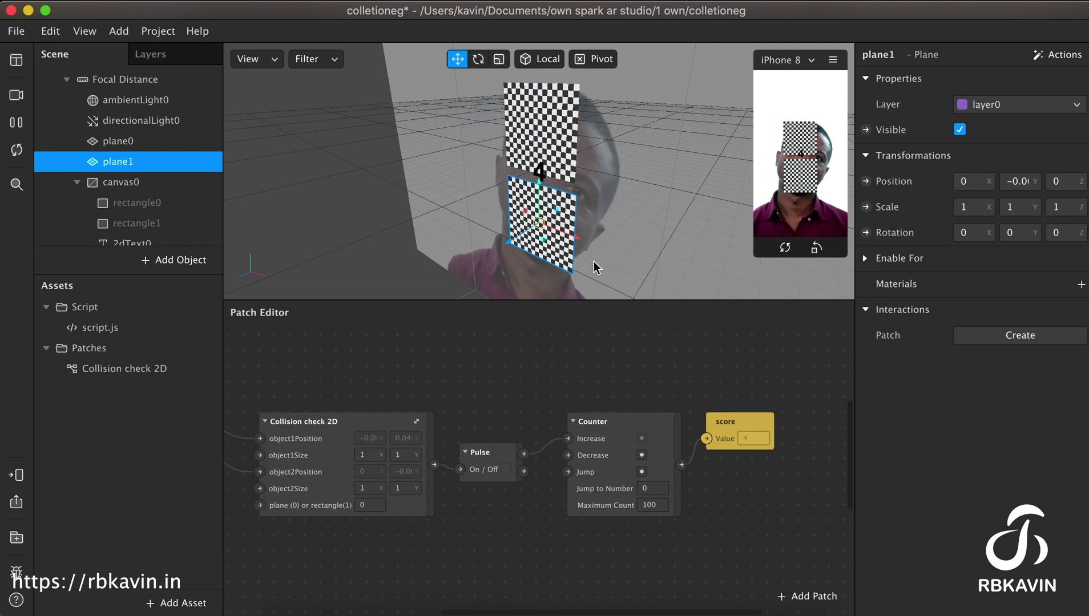
{"action": "left_click_drag", "start_coordinate": [773, 549], "coordinate": [548, 359]}
{"action": "left_click", "coordinate": [759, 558]}
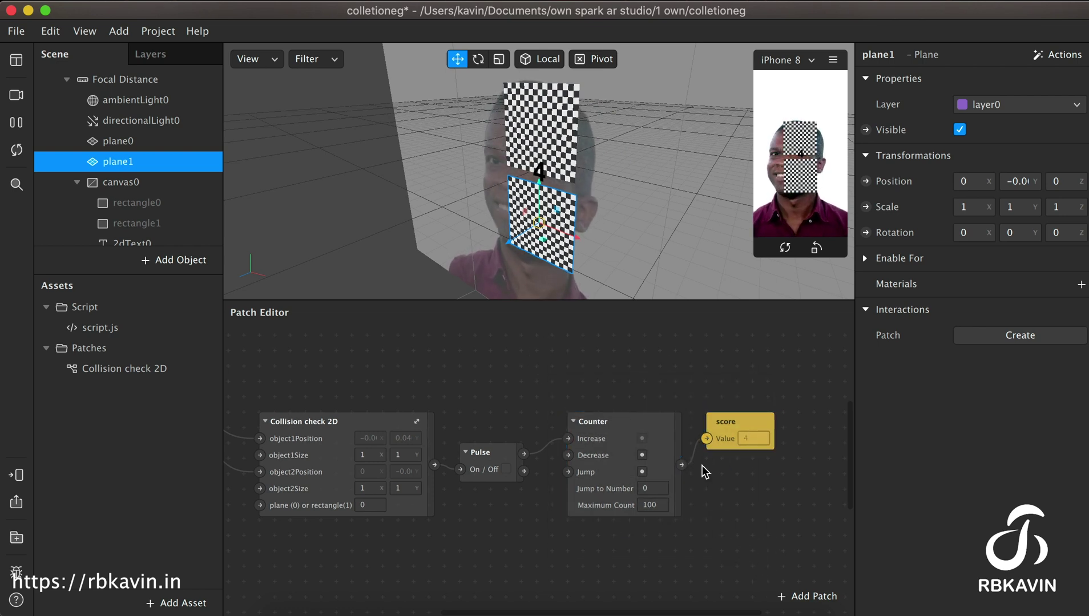
{"action": "left_click", "coordinate": [731, 417]}
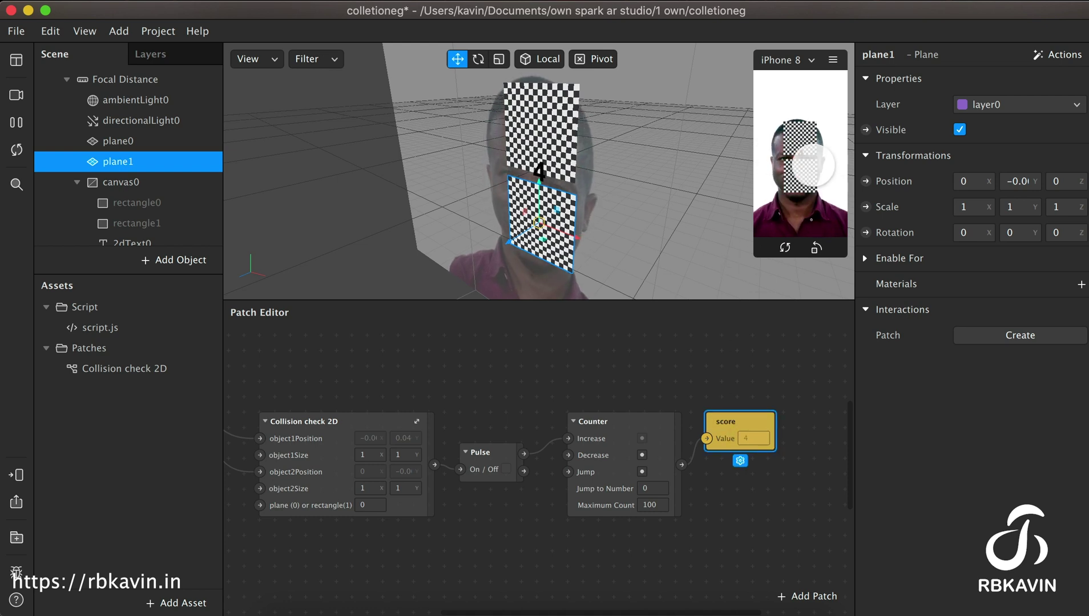
{"action": "left_click_drag", "start_coordinate": [735, 431], "coordinate": [754, 431]}
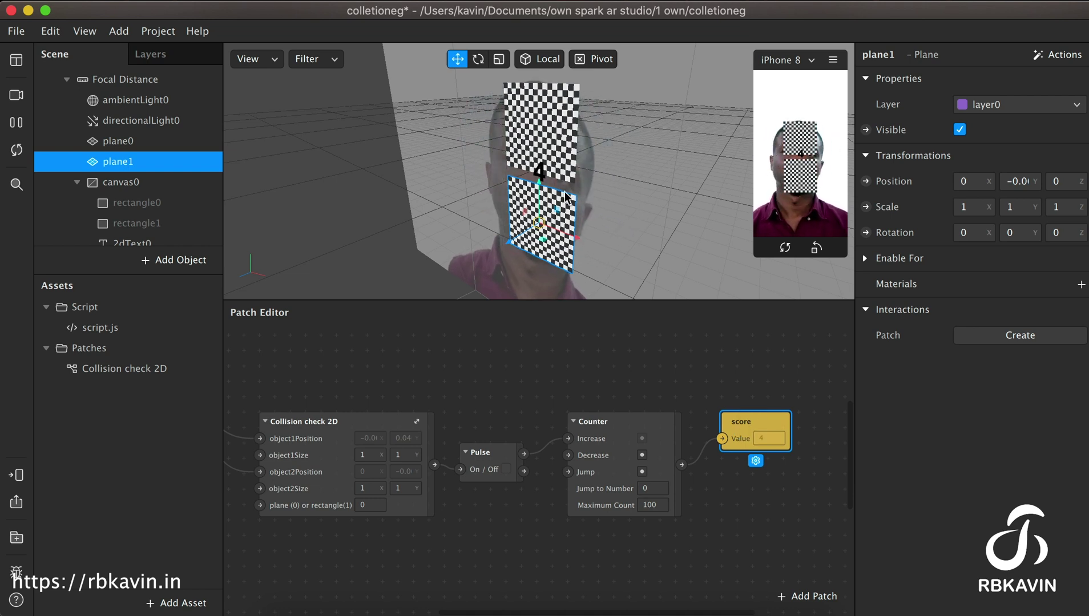
- Select 2dText0 under canvas0 to examine its text properties alongside the patch graph
{"action": "scroll", "coordinate": [151, 216], "scroll_direction": "down", "scroll_amount": 1}
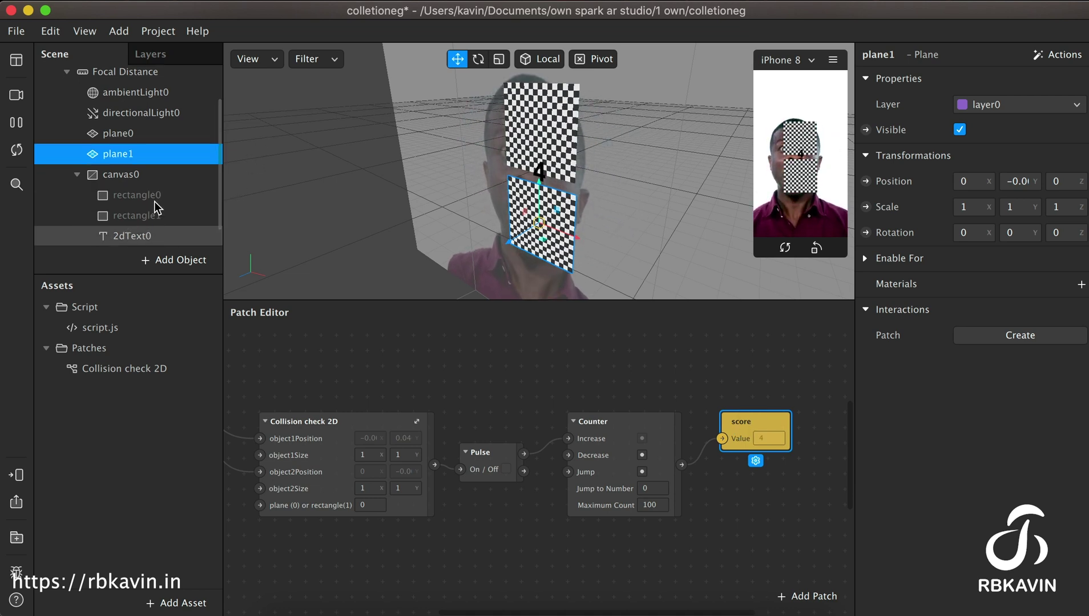
{"action": "left_click", "coordinate": [137, 234]}
{"action": "left_click_drag", "start_coordinate": [531, 613], "coordinate": [502, 612]}
{"action": "left_click", "coordinate": [506, 548]}
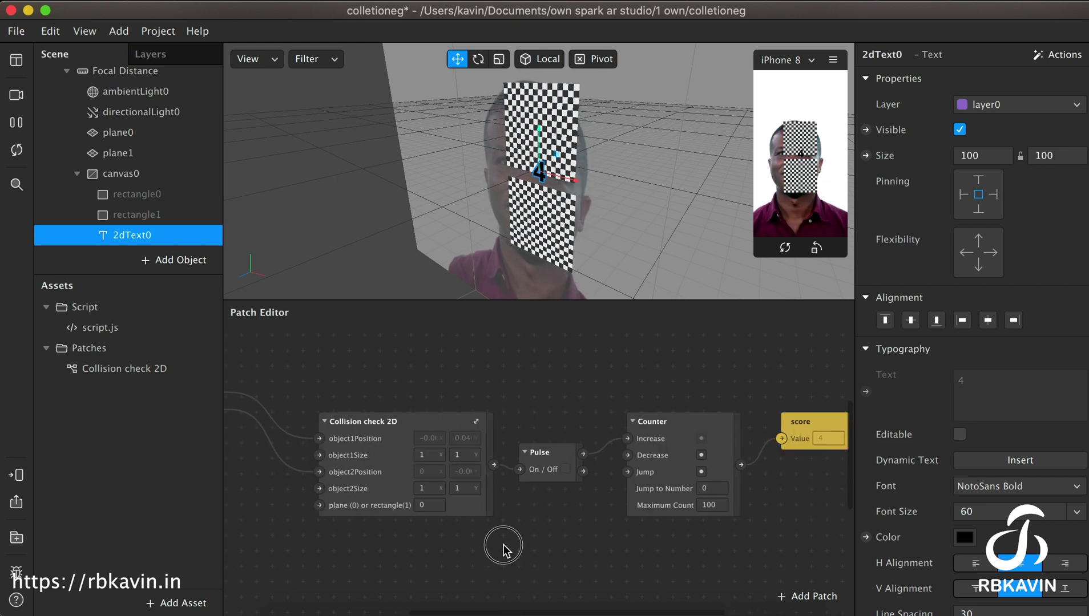